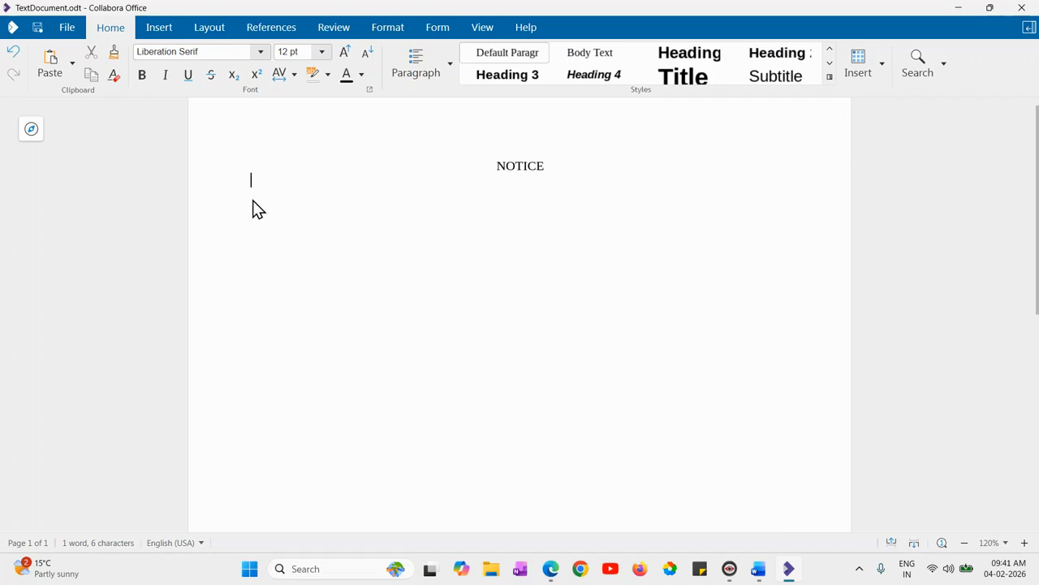
Step: Write the line "Subject: Computer Practical Examination" below the NOTICE heading
type("UBJ")
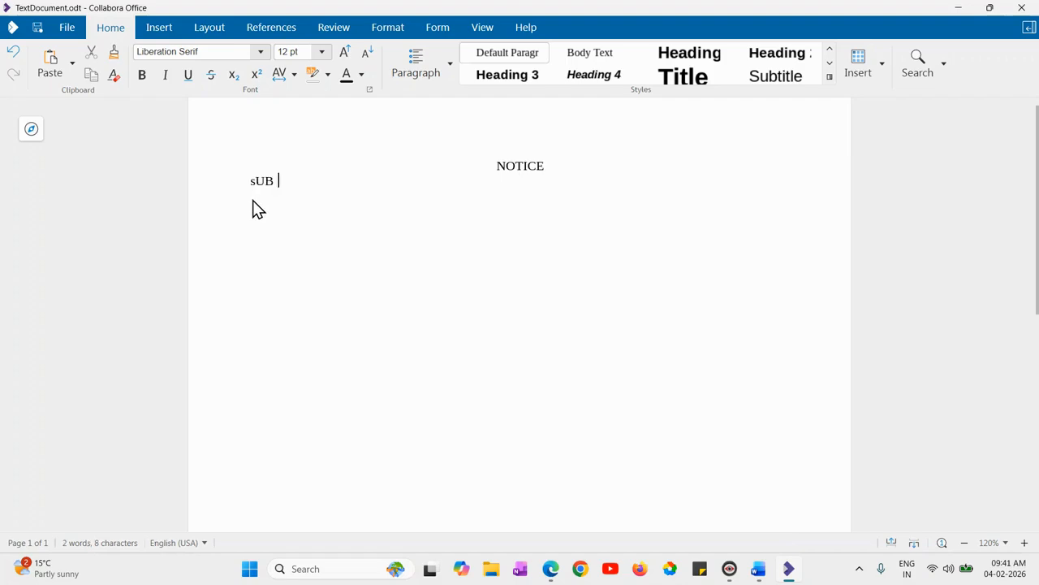
key("BackSpace")
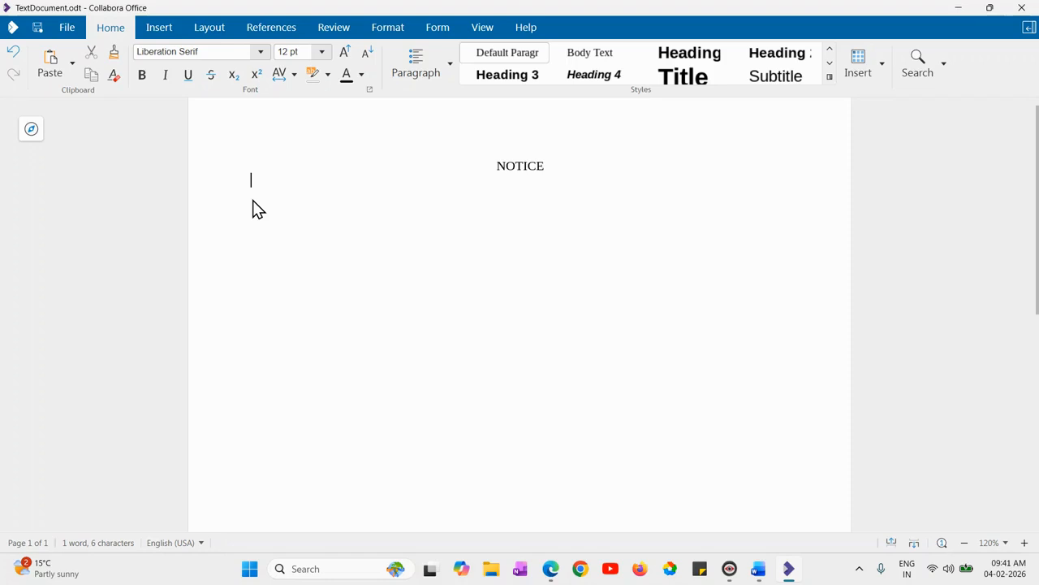
type("Subject:")
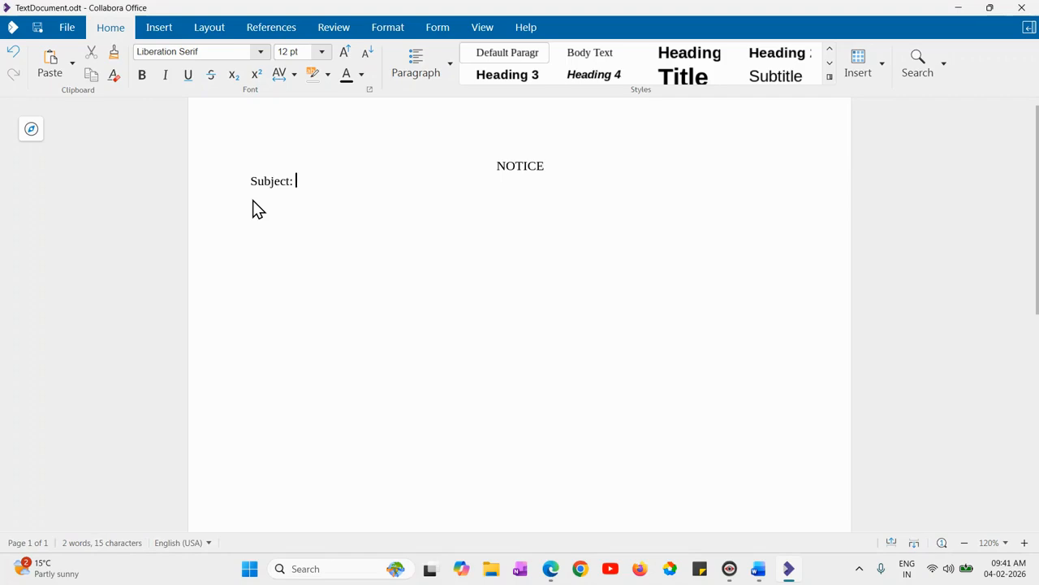
type(" Computer Practical Exa")
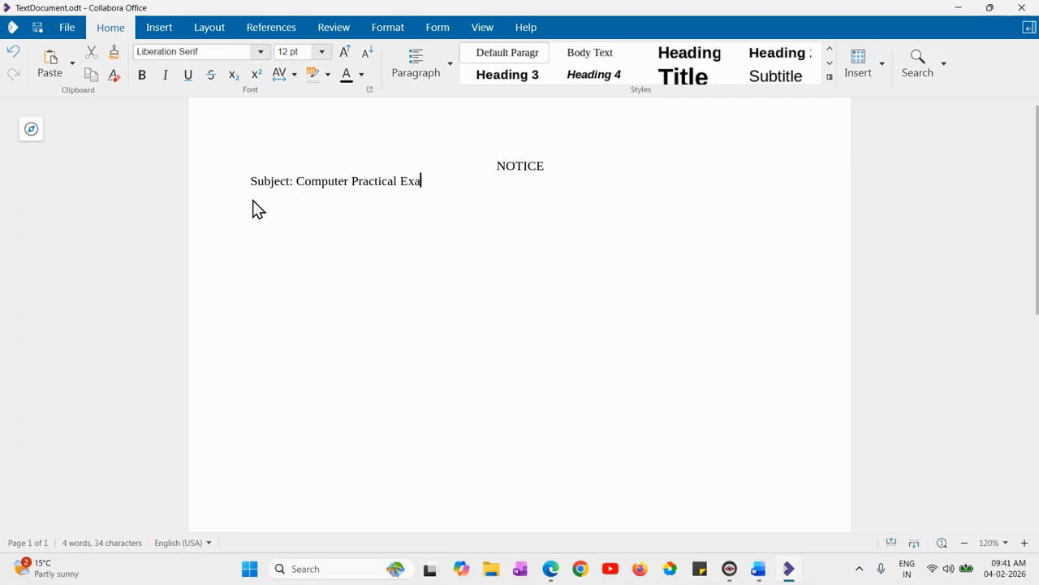
type("mination")
Step: Make the NOTICE heading bold and apply the Title style to it
left_click(497, 167)
key("shift+Right")
key("shift+Right")
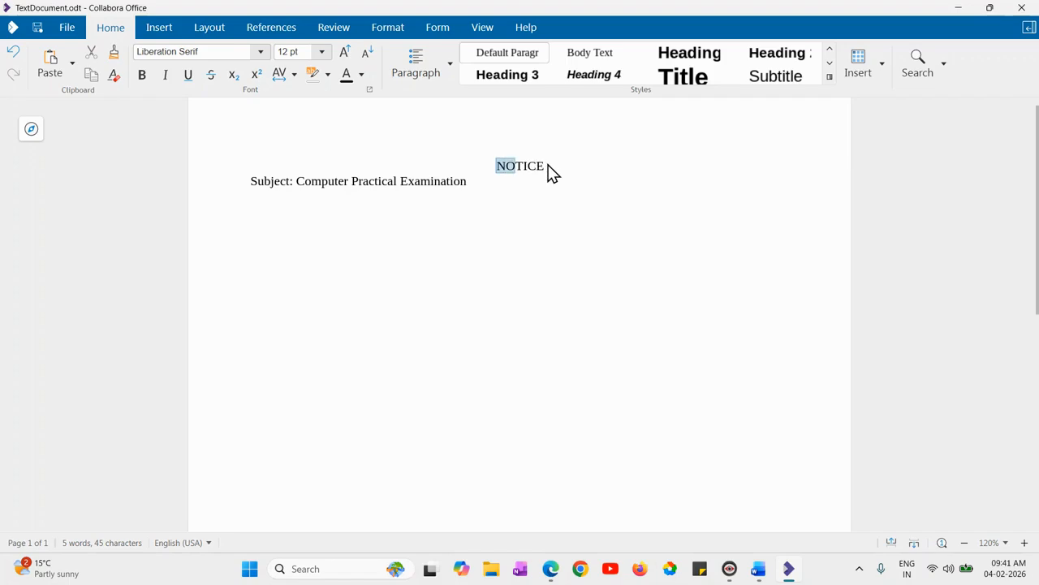
key("shift+End")
left_click(511, 143)
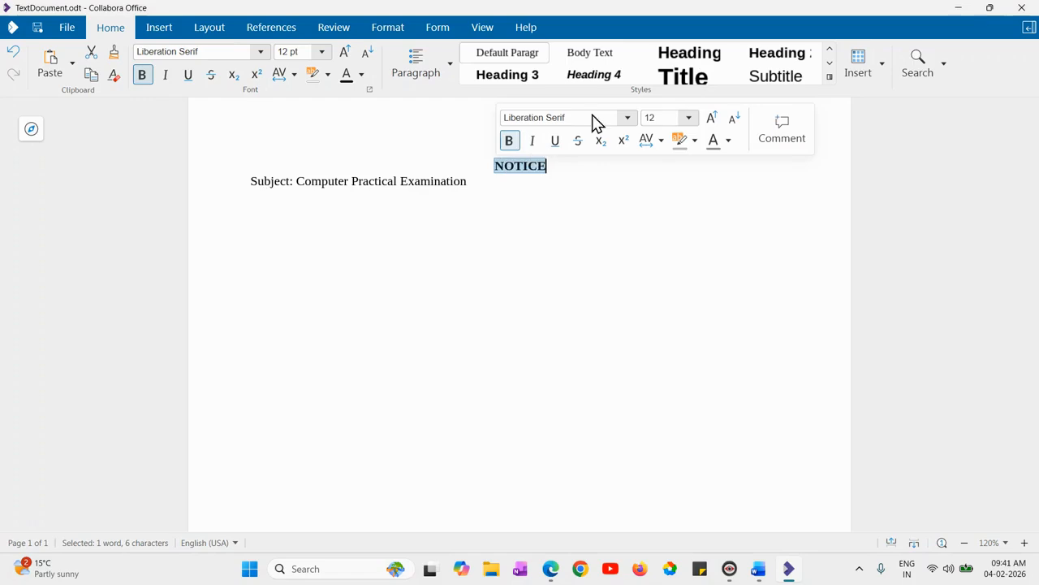
left_click(681, 74)
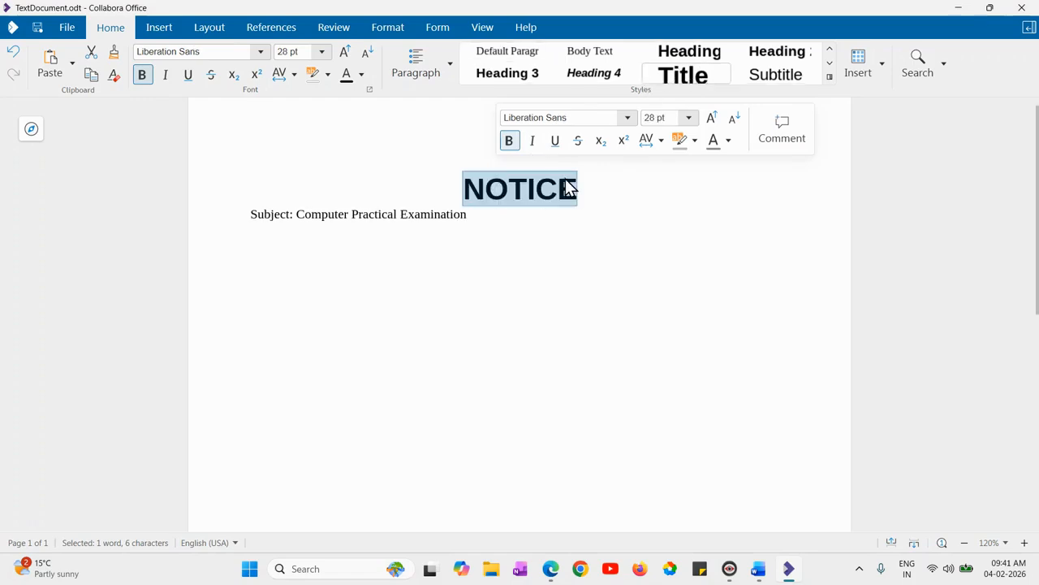
Step: Make the word "Subject" bold and place the cursor at the end of the subject line
left_click_drag(253, 222, 291, 227)
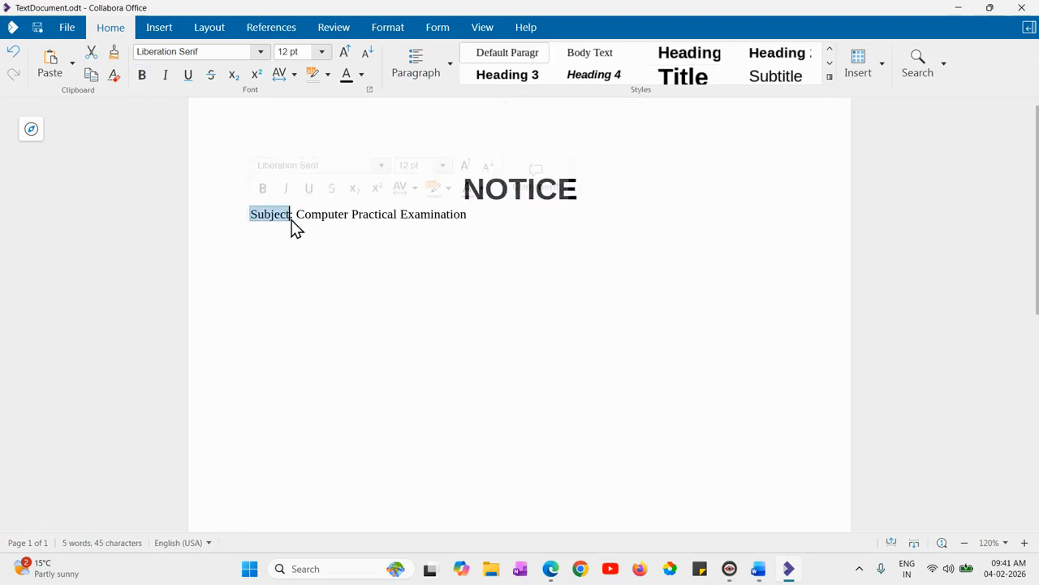
left_click(264, 189)
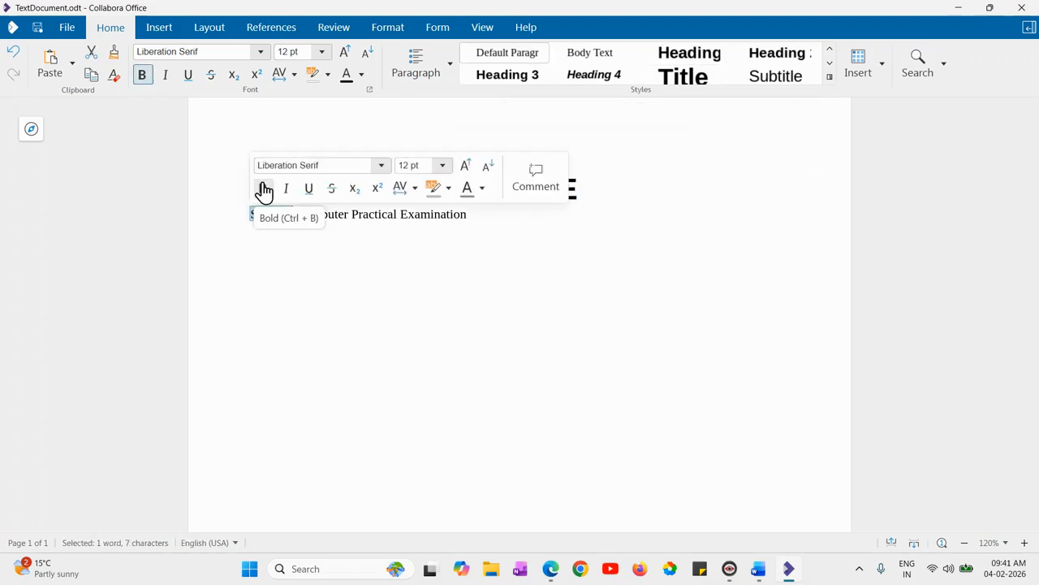
left_click(483, 221)
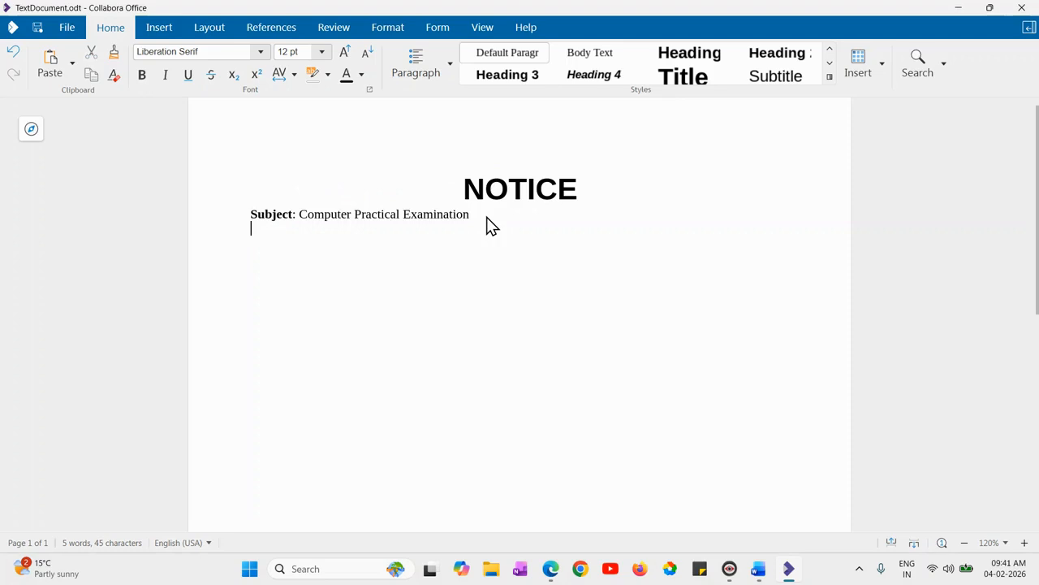
Step: Below the subject, write "All students are informed that the computer practical examination will be conducted on 15 February 2026 at 10:00AM."
key("Return")
type("All students are informed that")
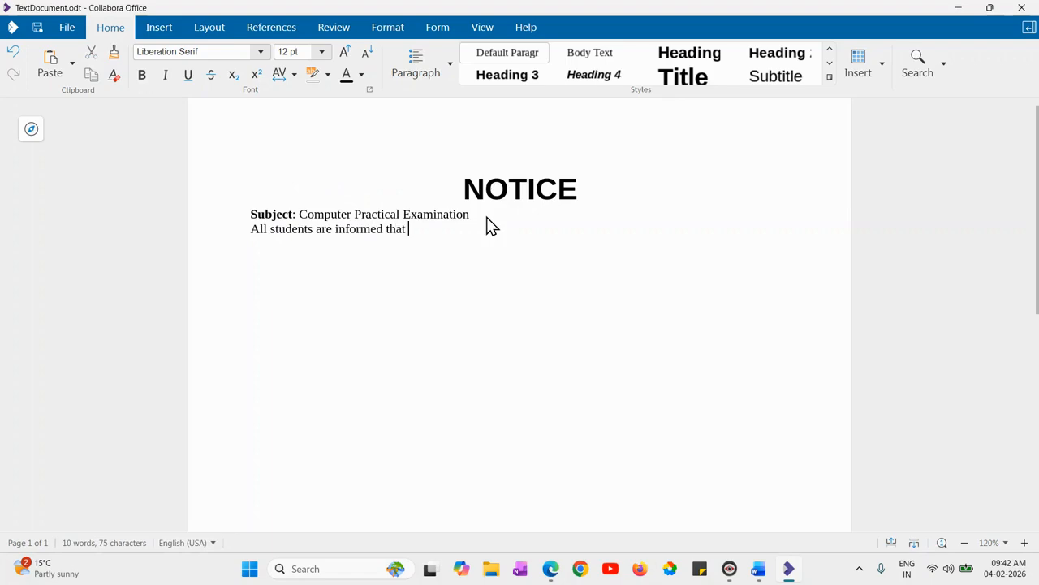
type(" the computer practical exa")
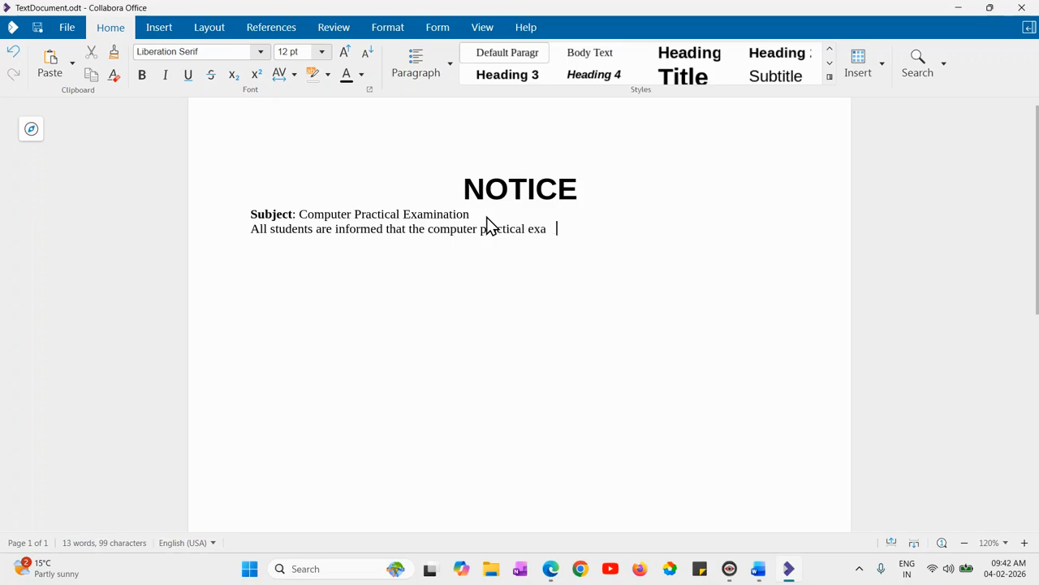
type("mination will be condu")
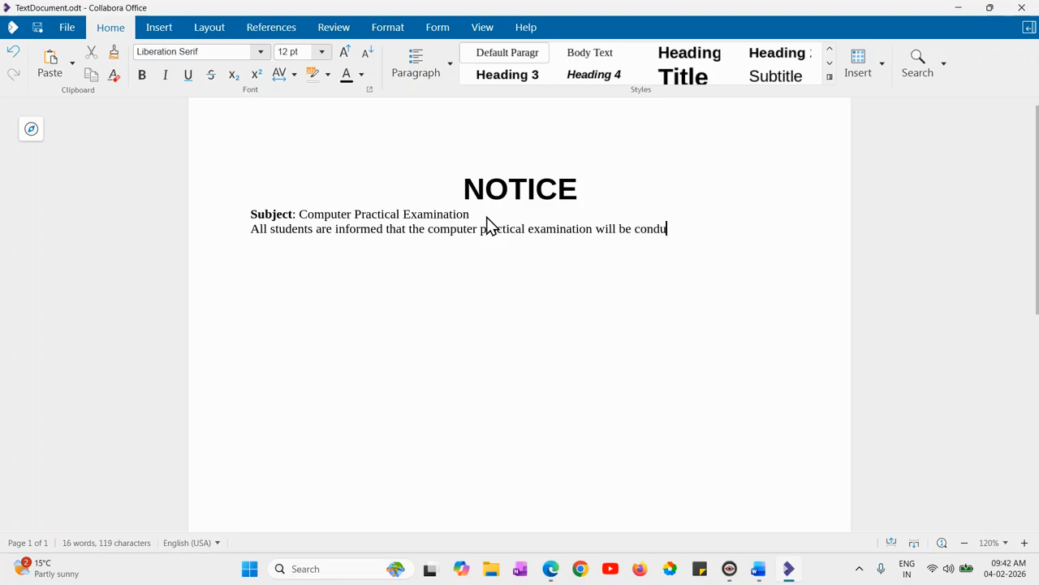
type("cted on 15 Februar")
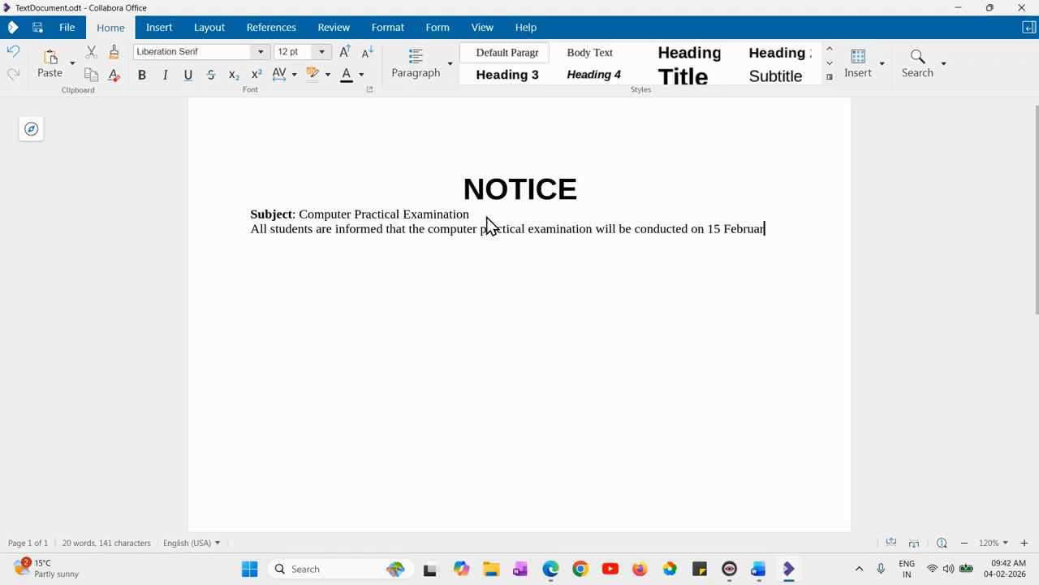
type("y 2026 at 10:00AM.")
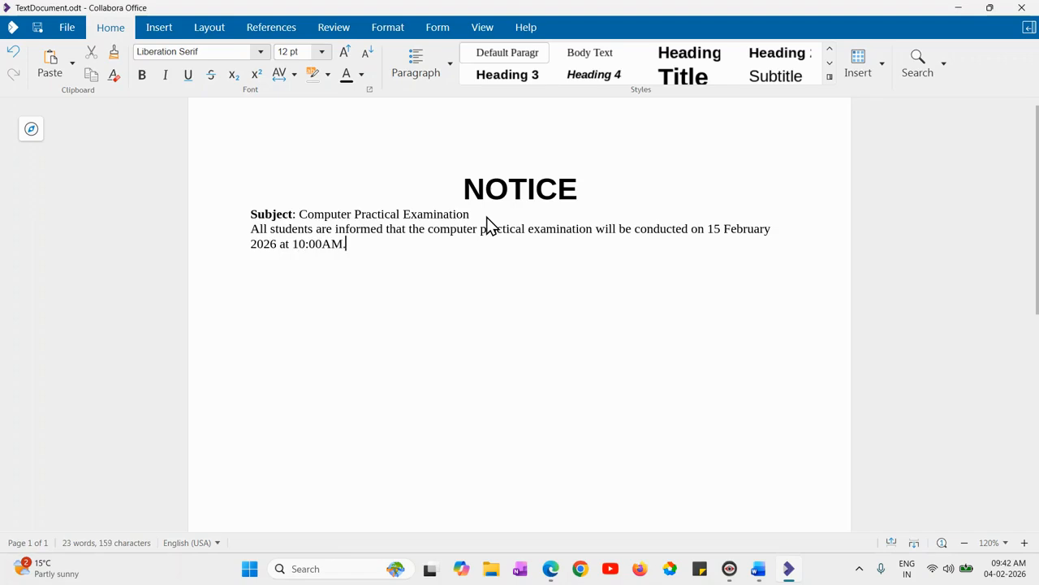
Step: Add a new line reading "Students must report to the examination hall 30 minutes before the scheduled time."
type("Students must report to the ex")
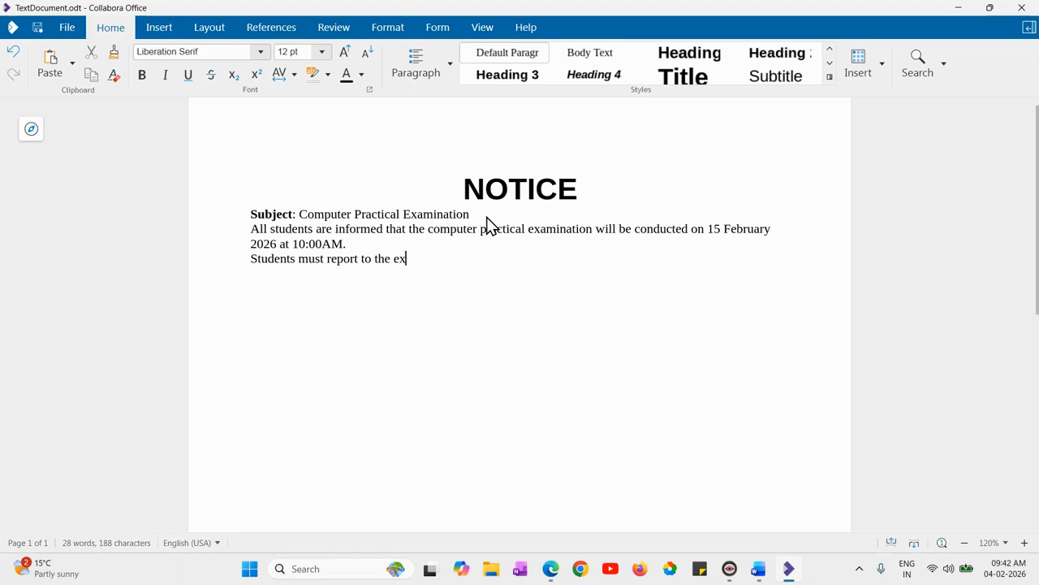
type("amination hall 3")
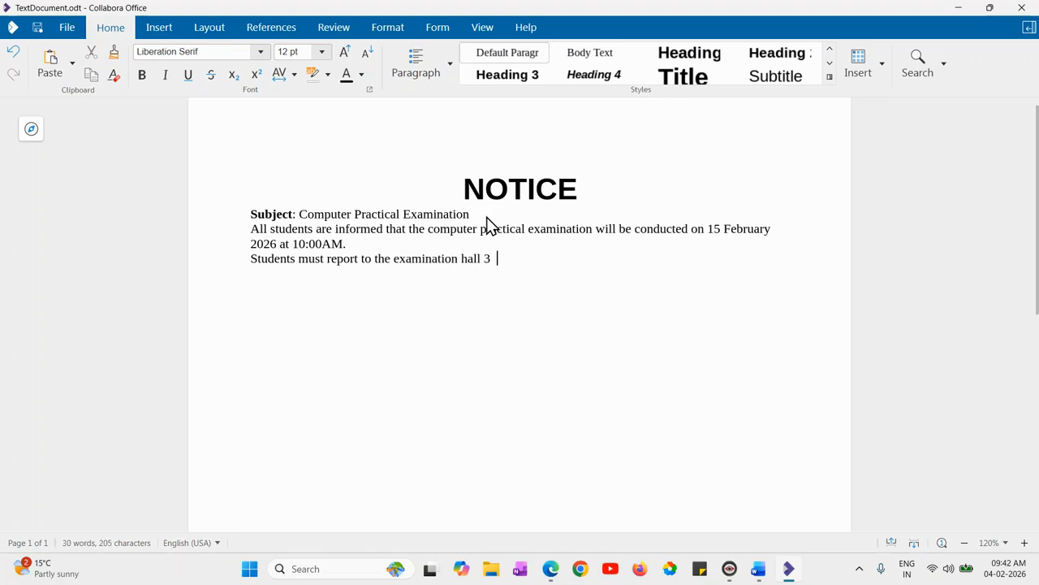
type("0 minutes before the sched")
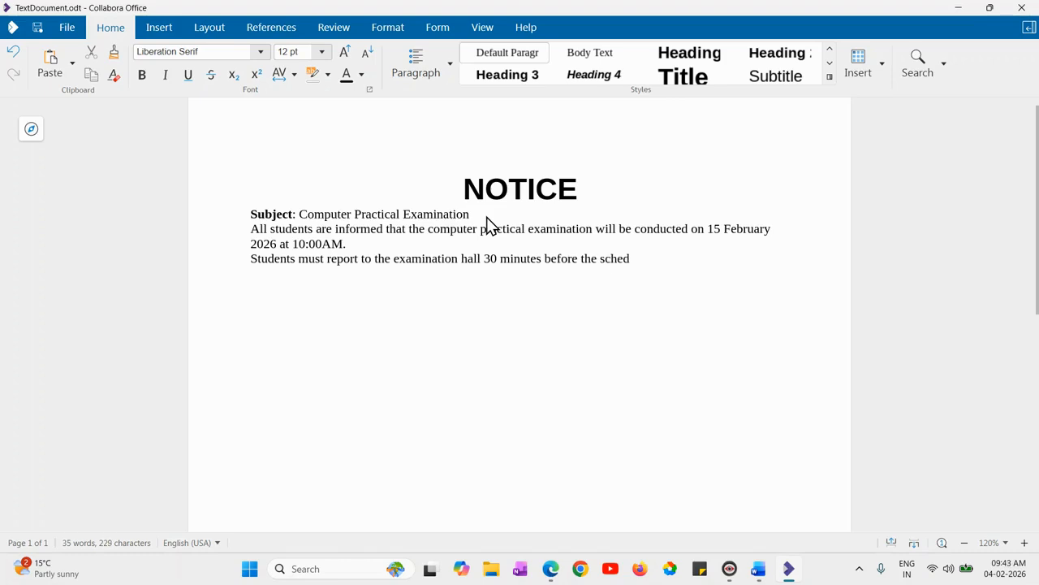
type("uled time.")
Step: Add the line "It is compulsory to bring a valid ID Card for verification." and correct the spelling of "verification"
type("It is co")
type("mpulso")
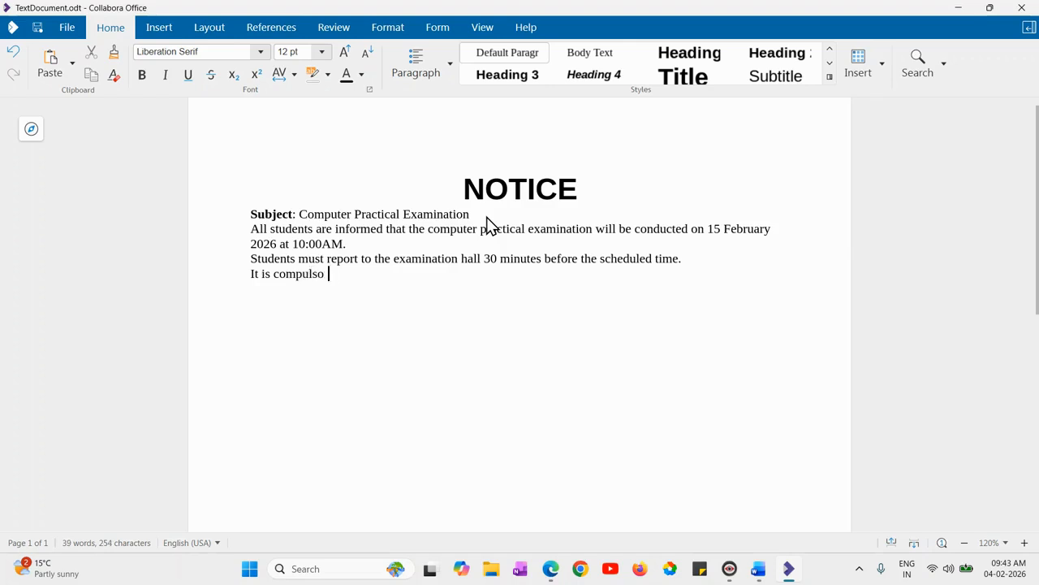
type("ry to bring a valid I")
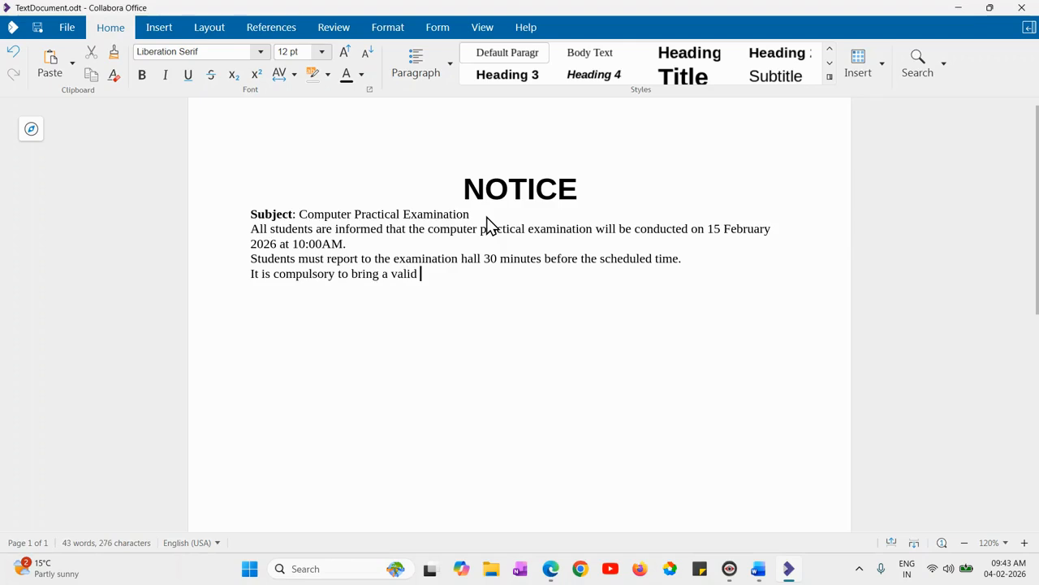
type("D Card for verfication")
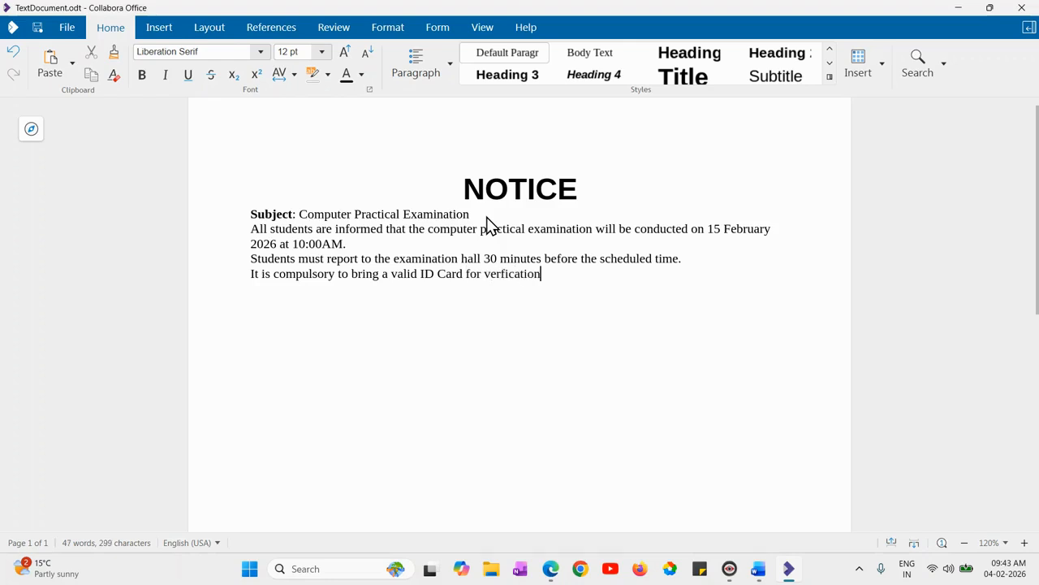
type(".")
type("S")
type("i")
Step: Complete the line "Students are advised to follow all examination instructions carefully." and add "Date: 04/02/2026" below it
type("are")
type(" advis")
type("e")
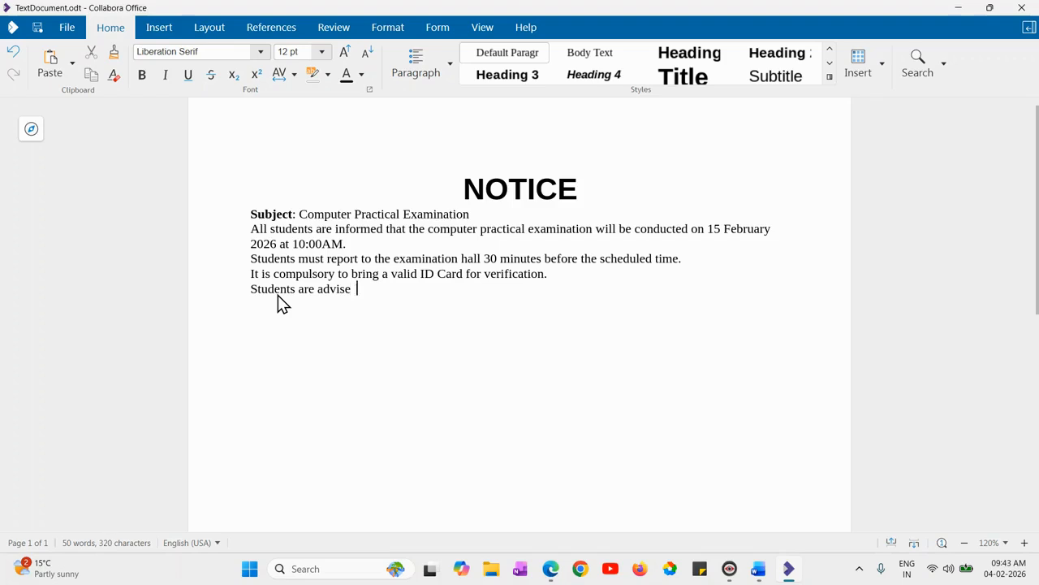
type("d to follow all examina")
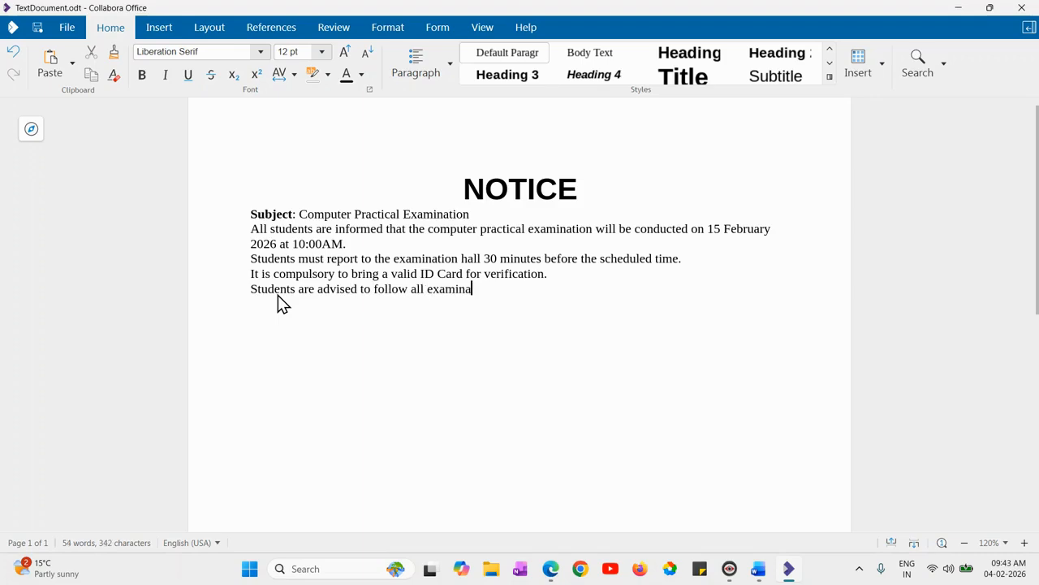
type("tion instructions car")
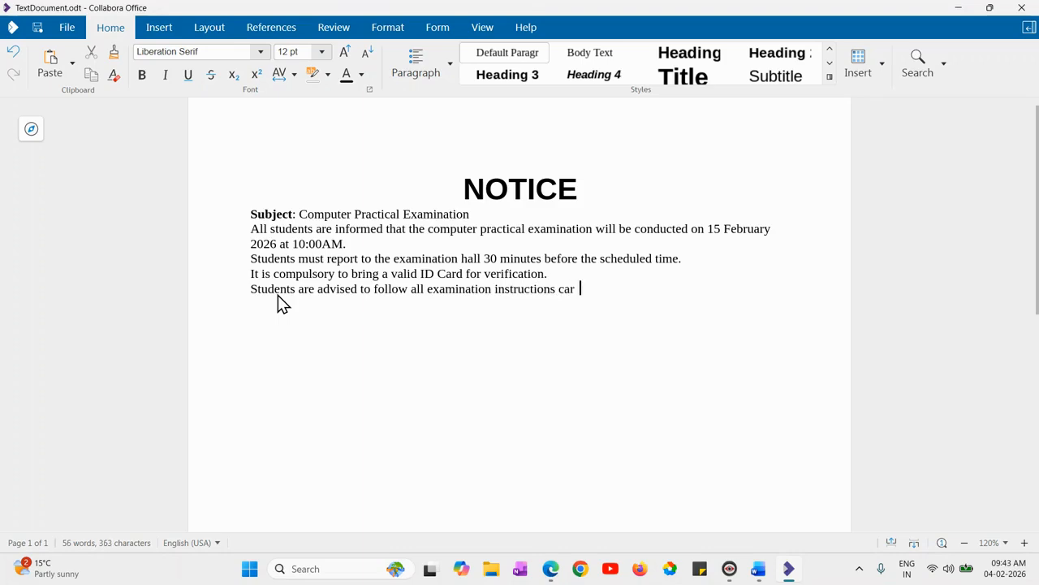
type("e fully.")
key("Return")
type("Date: 04/02/2026")
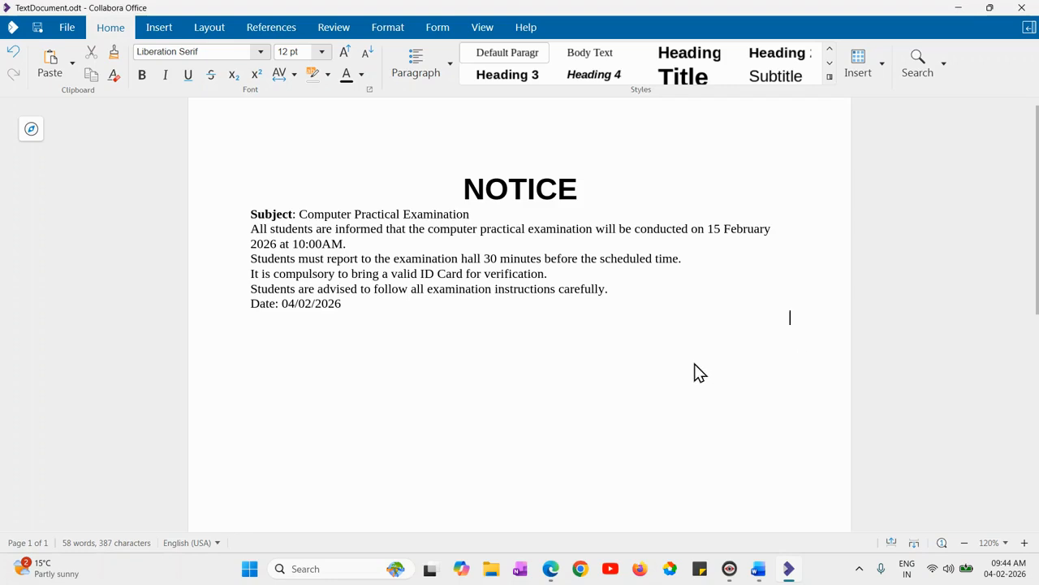
Step: Check the closing-line instructions in M1 practical set 3.pdf in the browser and add right-aligned "Signature" and "Exam coordinator" lines below the date
left_click(562, 570)
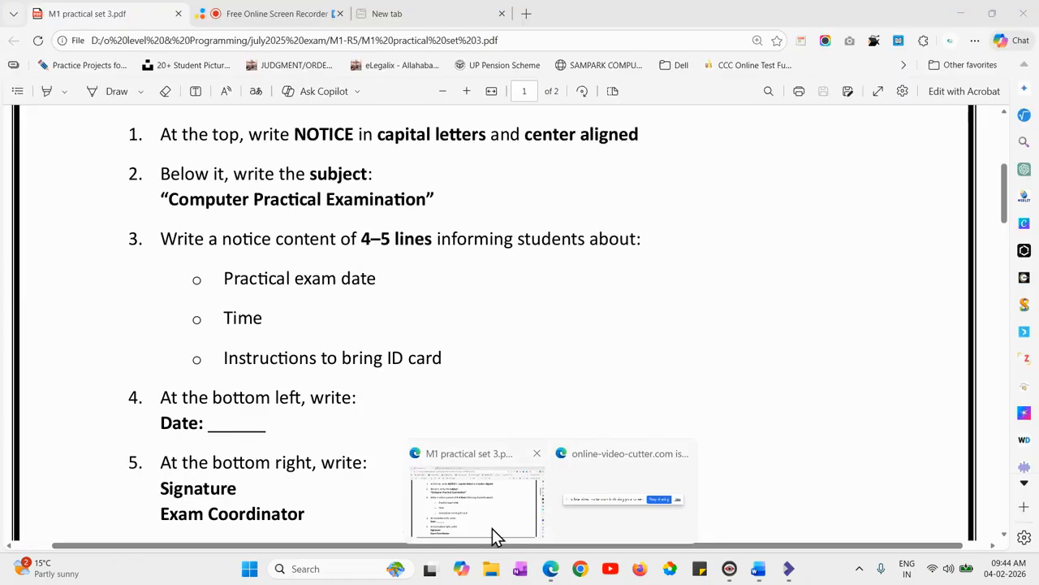
left_click(492, 538)
scroll(285, 457, "down", 1)
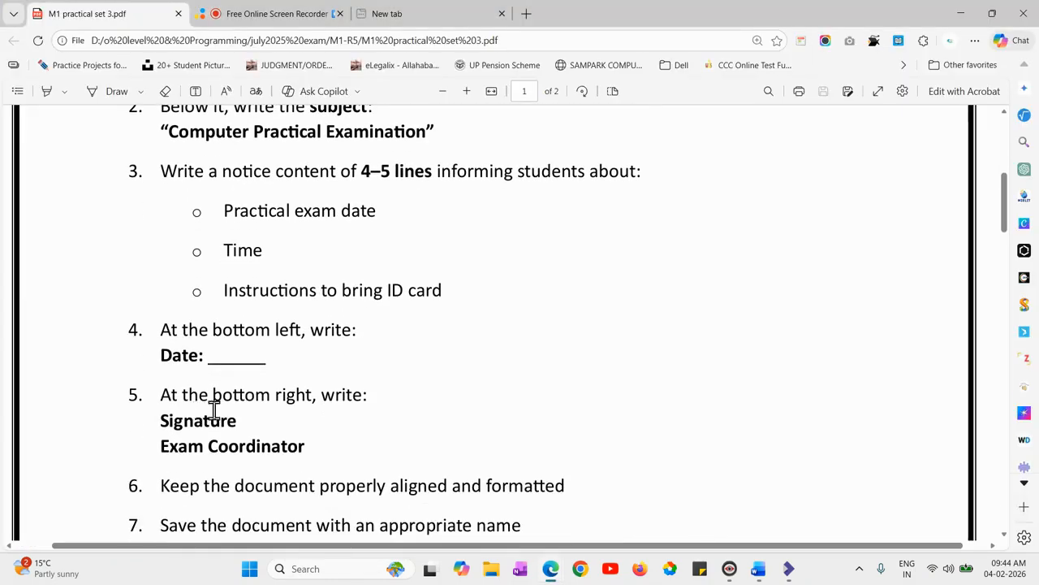
scroll(257, 413, "down", 1)
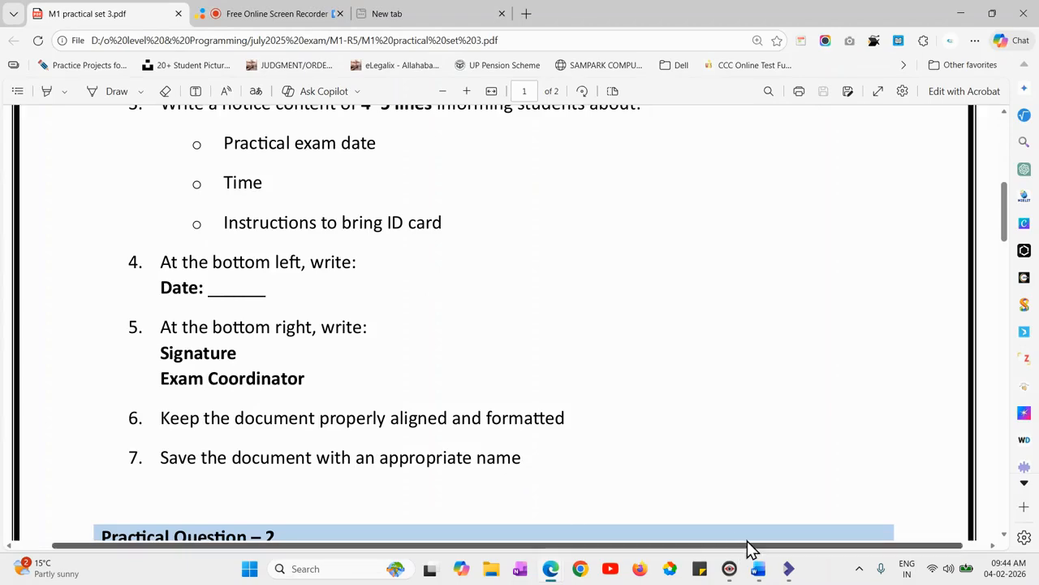
left_click(789, 568)
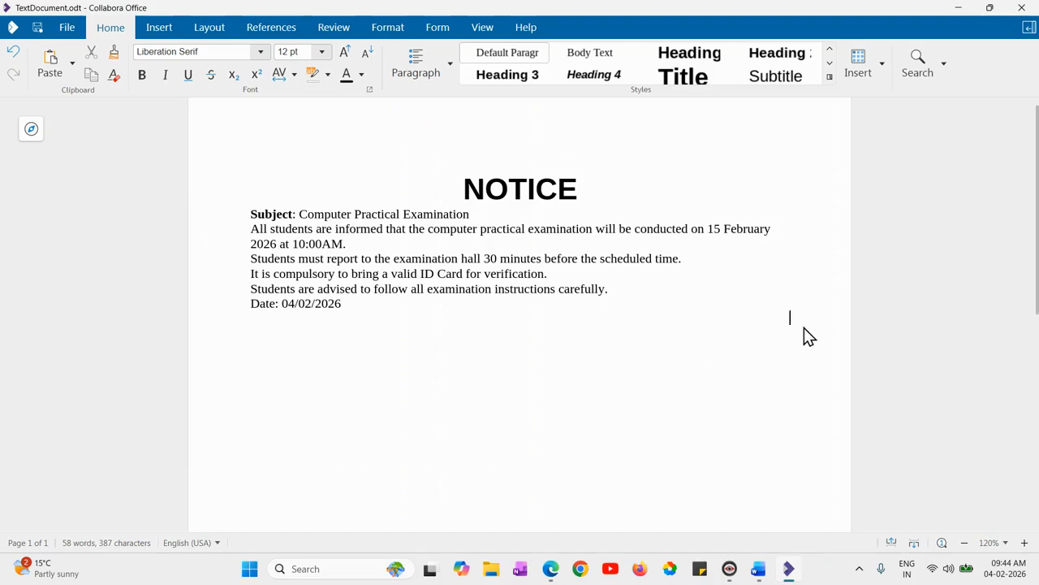
type("natu")
type("re")
type(" Exam ")
type("coo")
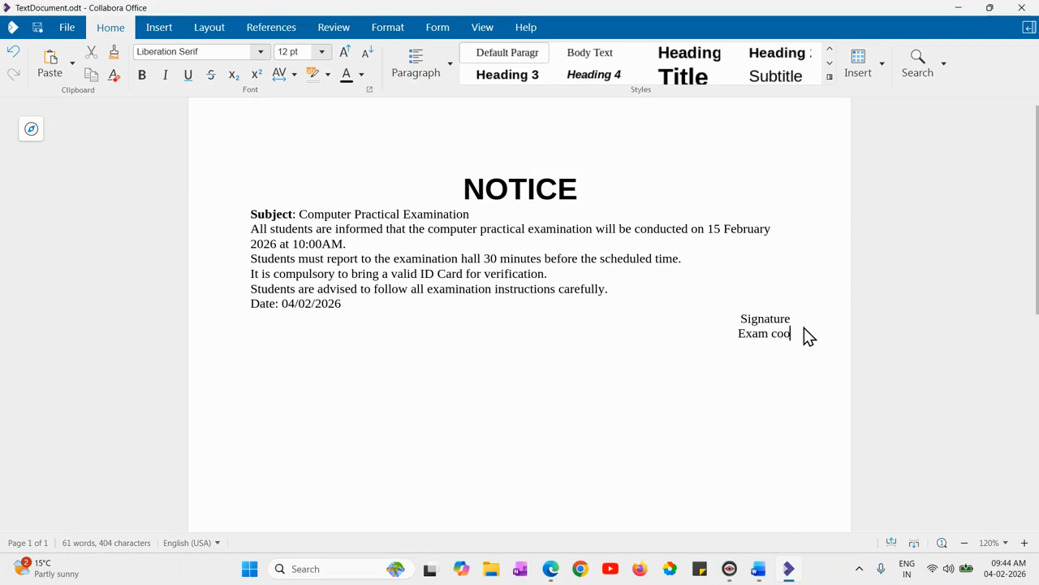
type("rdinator")
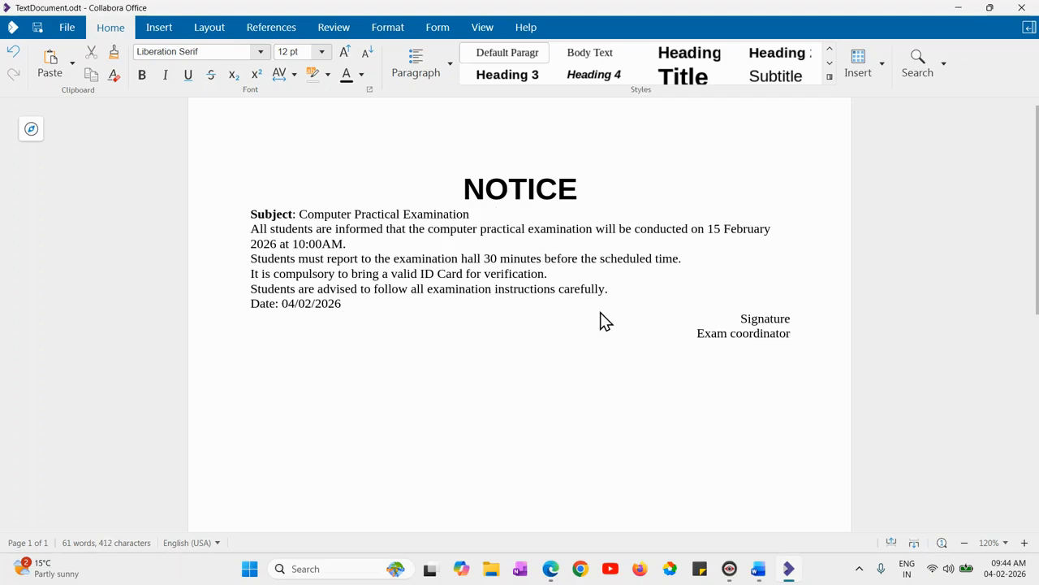
Step: Switch to M1 practical set 3.pdf in the browser and review all seven notice requirements against the finished document
mouse_move(552, 566)
left_click(508, 527)
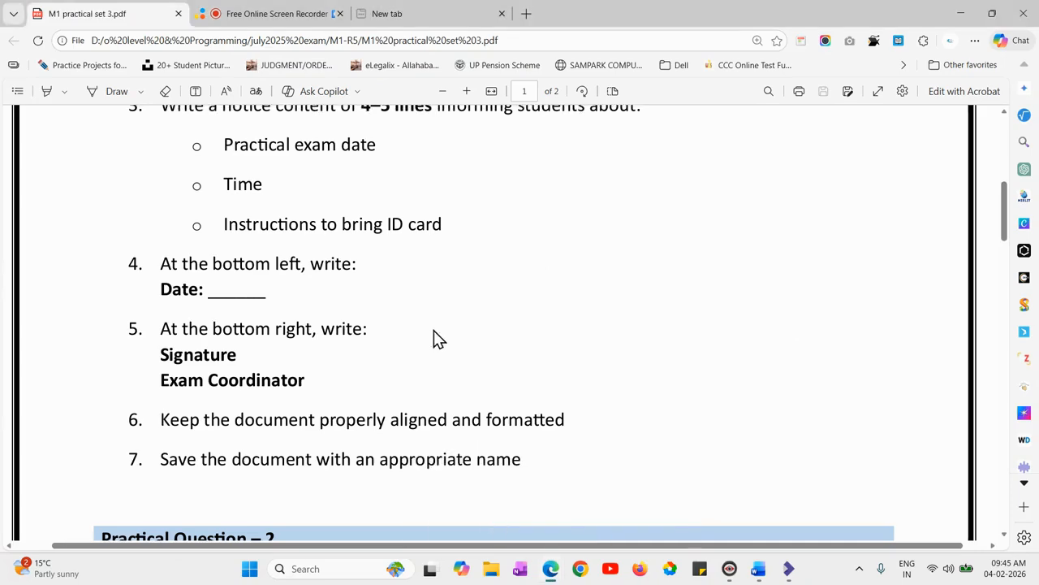
scroll(434, 338, "up", 3)
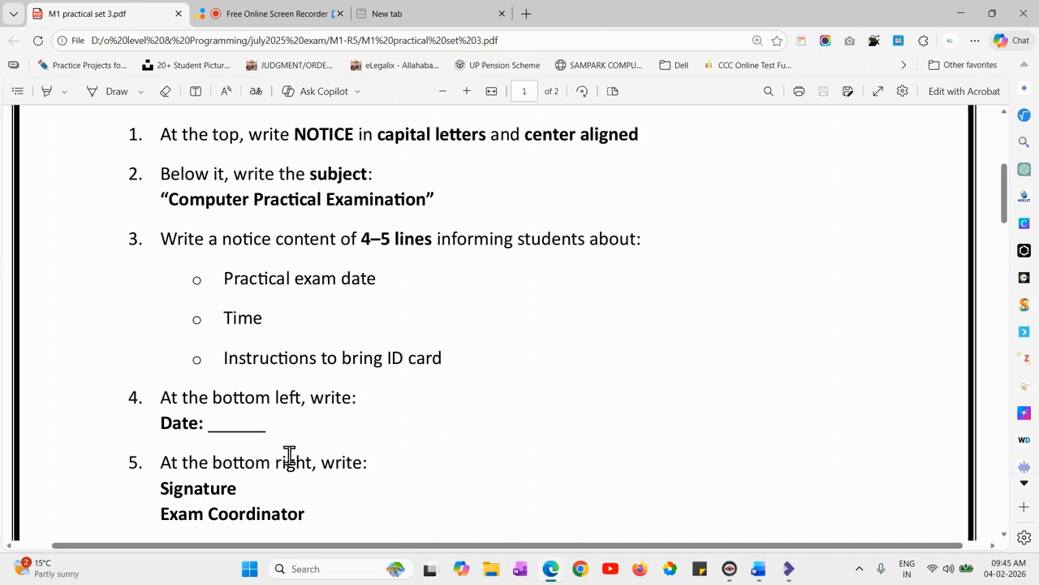
scroll(290, 462, "down", 2)
scroll(336, 480, "down", 1)
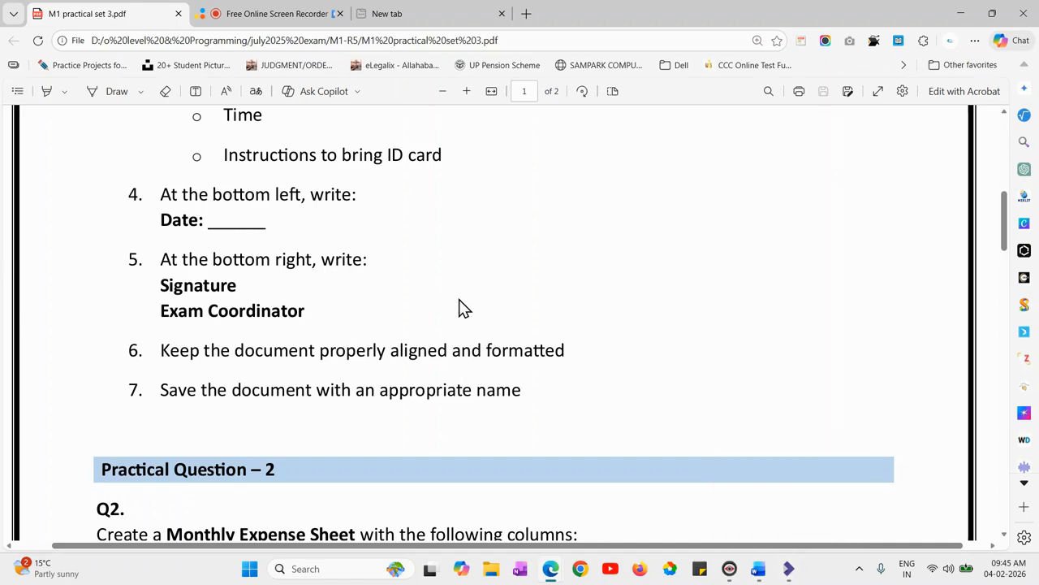
scroll(460, 309, "up", 3)
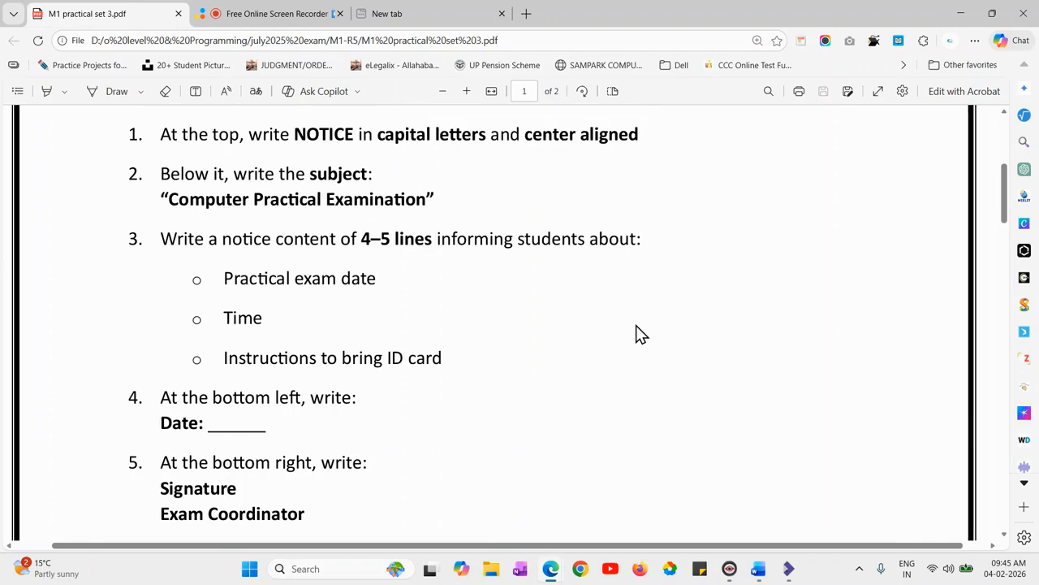
Step: Read Practical Question 2 in M1 practical set 3.pdf, covering the Monthly Expense Sheet's columns and tasks
scroll(638, 333, "down", 2)
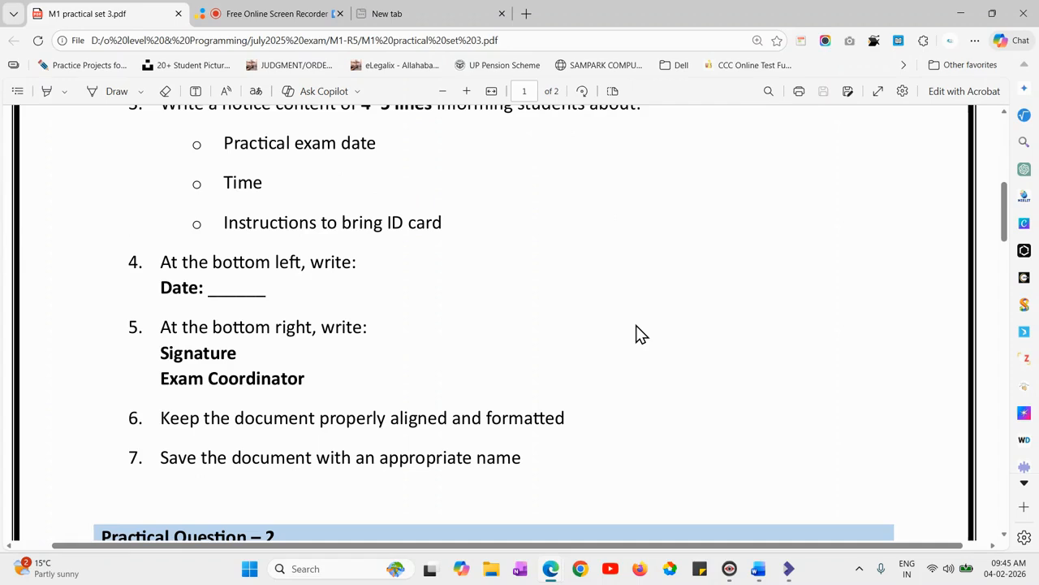
scroll(638, 333, "down", 3)
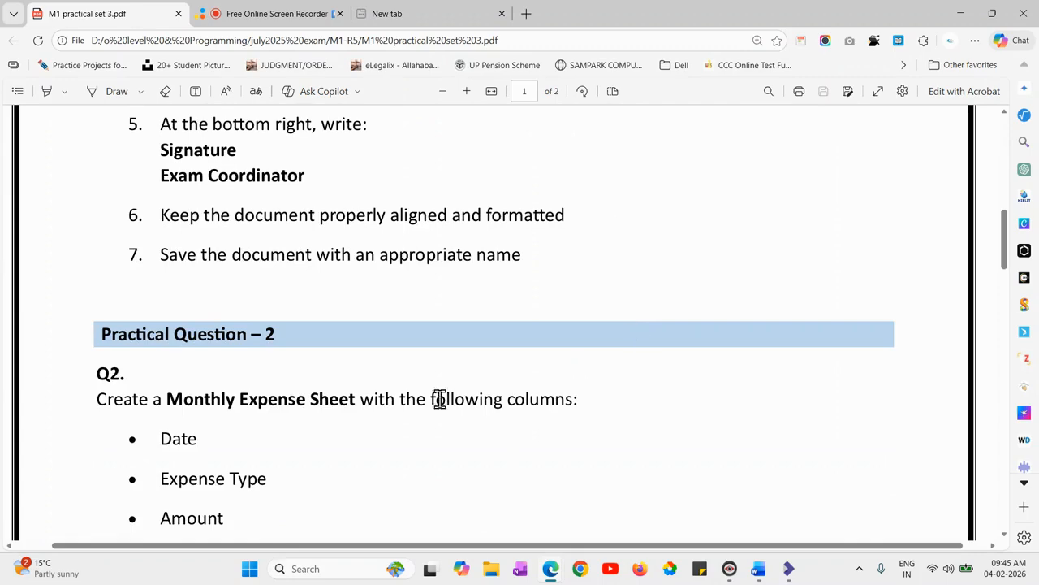
scroll(225, 349, "down", 2)
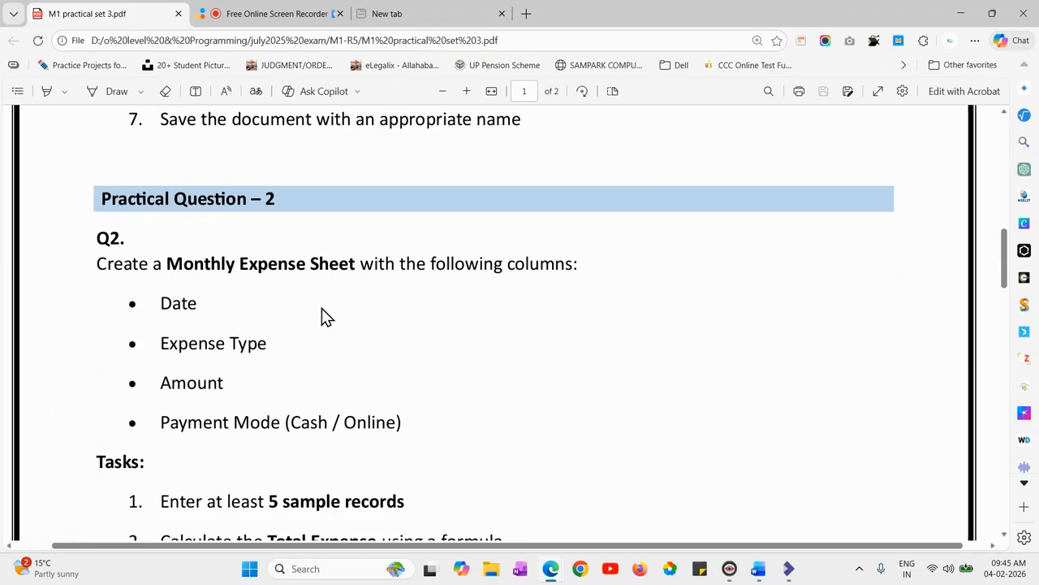
scroll(321, 308, "down", 1)
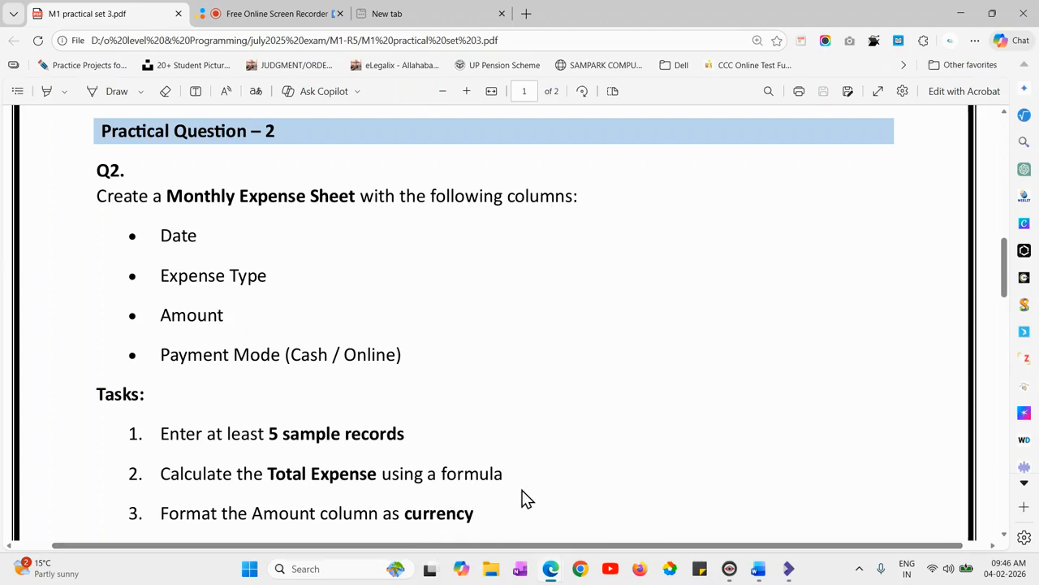
Step: Switch to Collabora Office, create a new blank spreadsheet and maximize its window
mouse_move(790, 573)
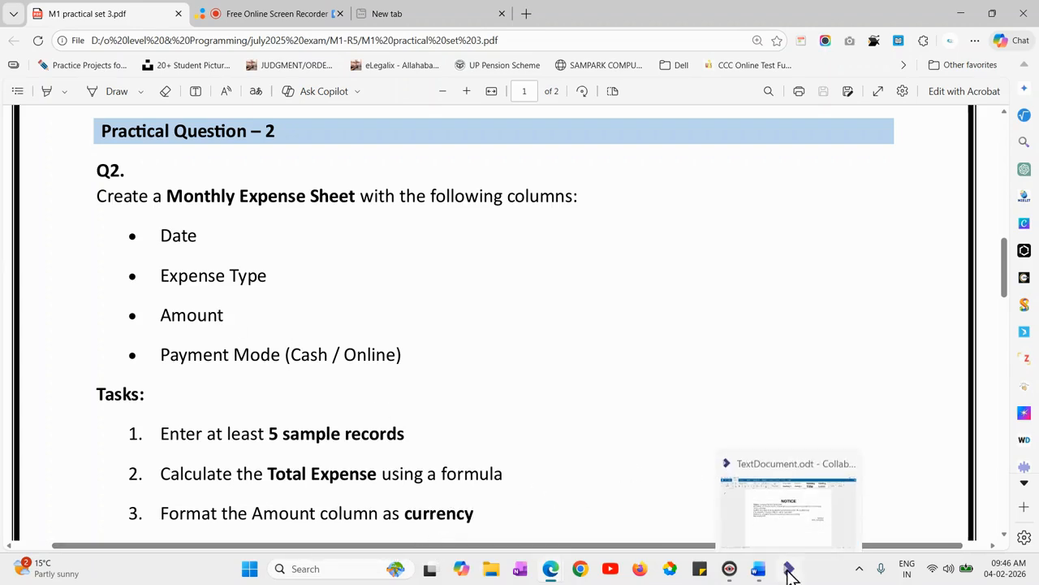
left_click(774, 528)
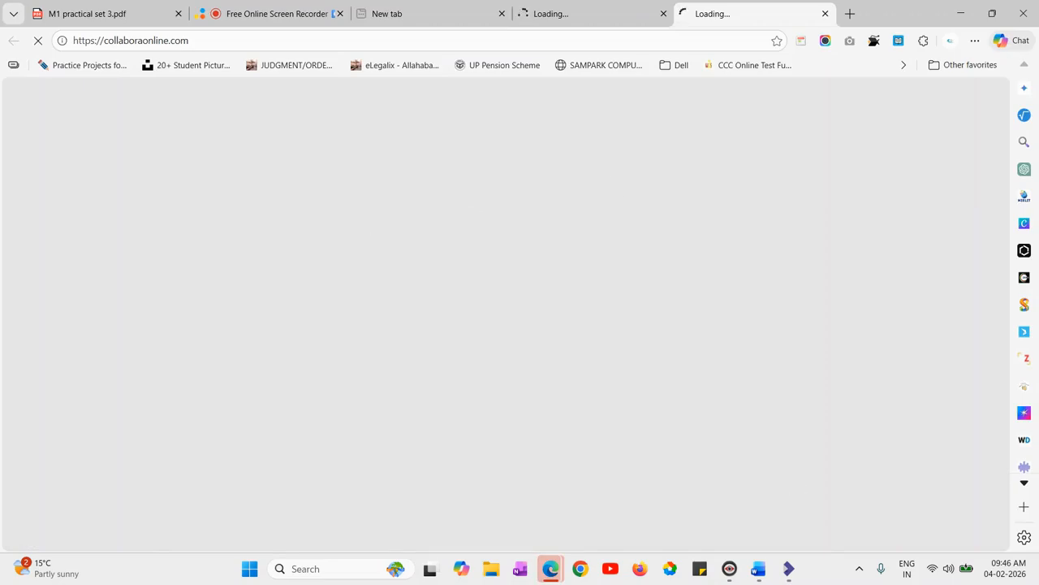
left_click(788, 569)
left_click(77, 32)
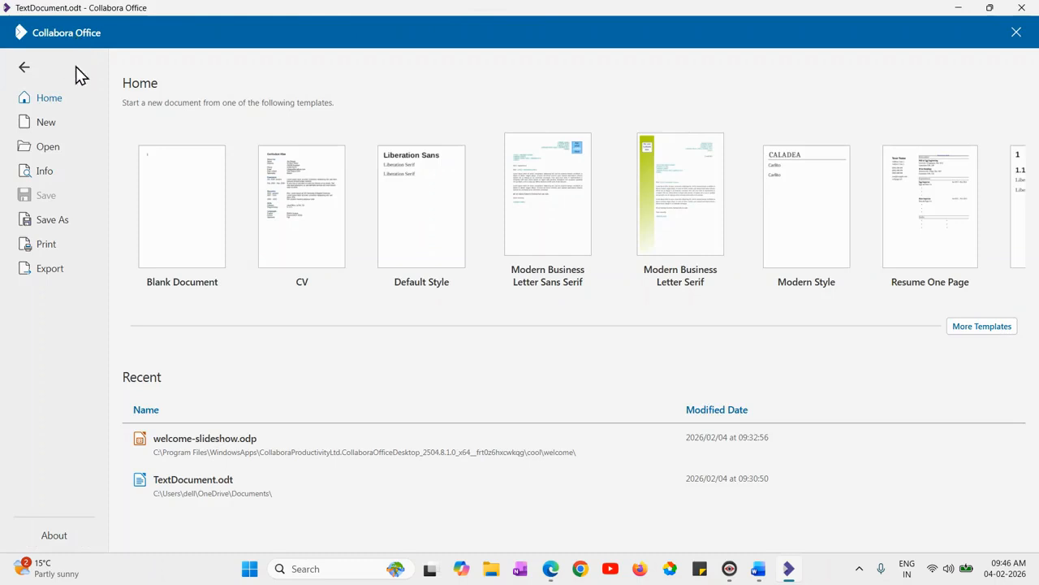
left_click(72, 127)
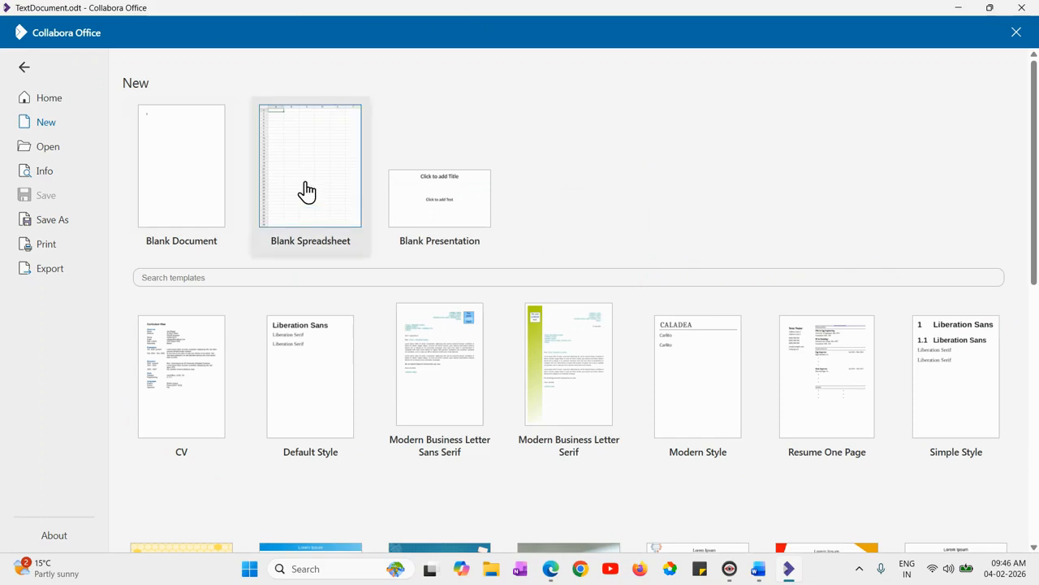
left_click(307, 192)
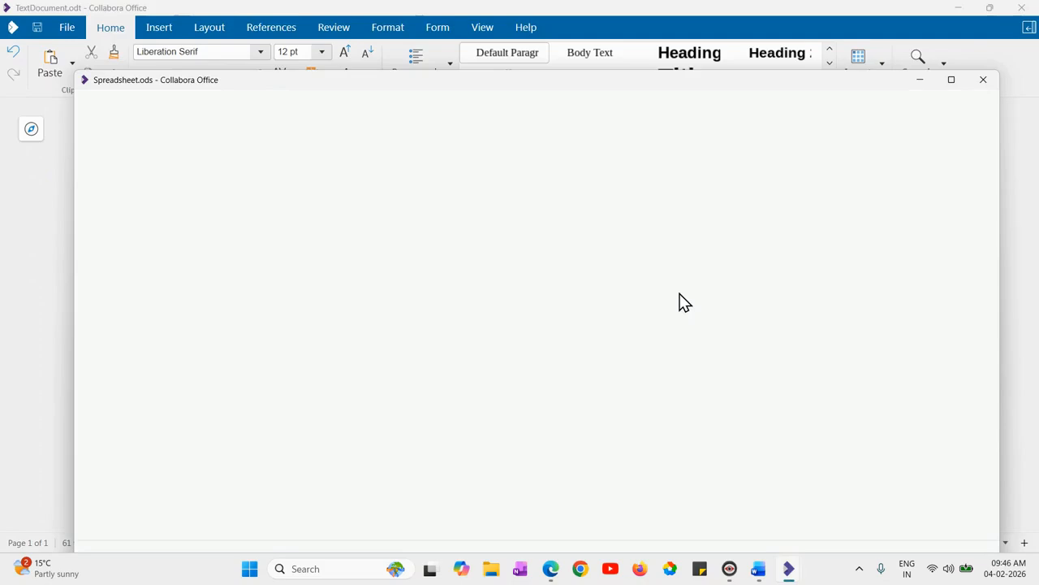
left_click(958, 88)
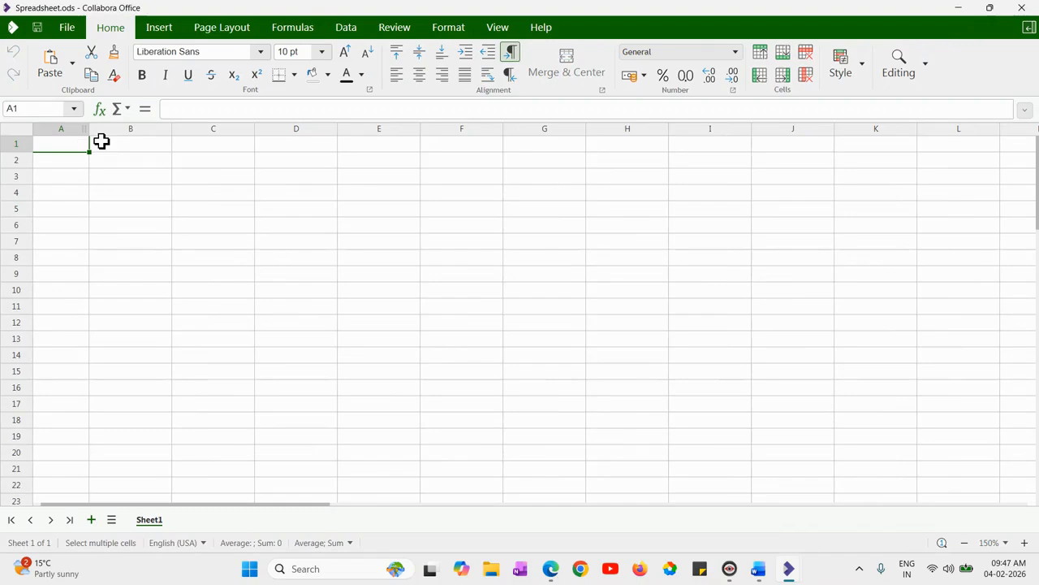
Step: Enter the headers "Date", "Expense type", "Amount" and "Payment Mode" in cells A1 to D1
type("Date")
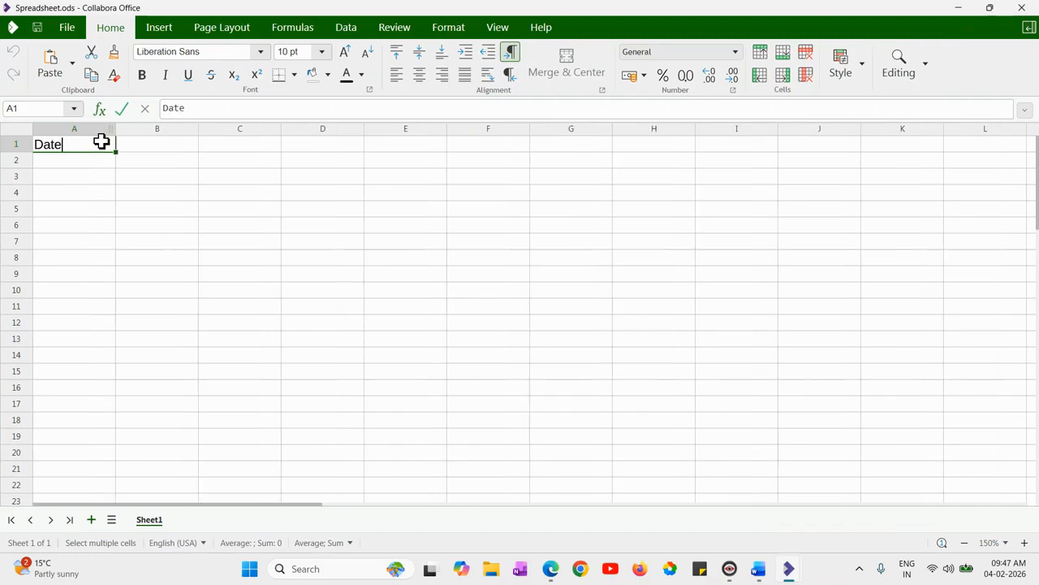
key("Tab")
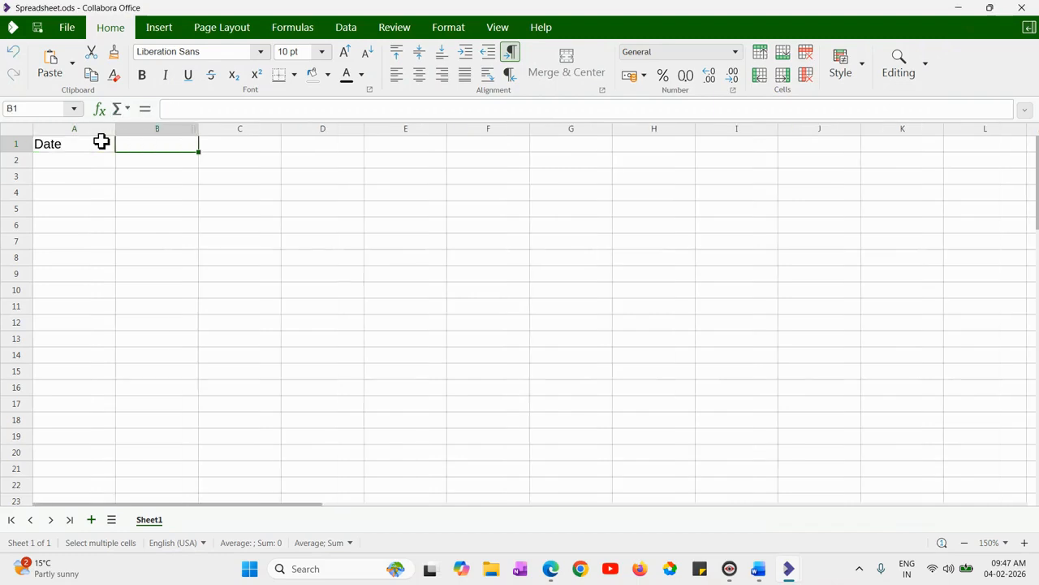
type("Expens")
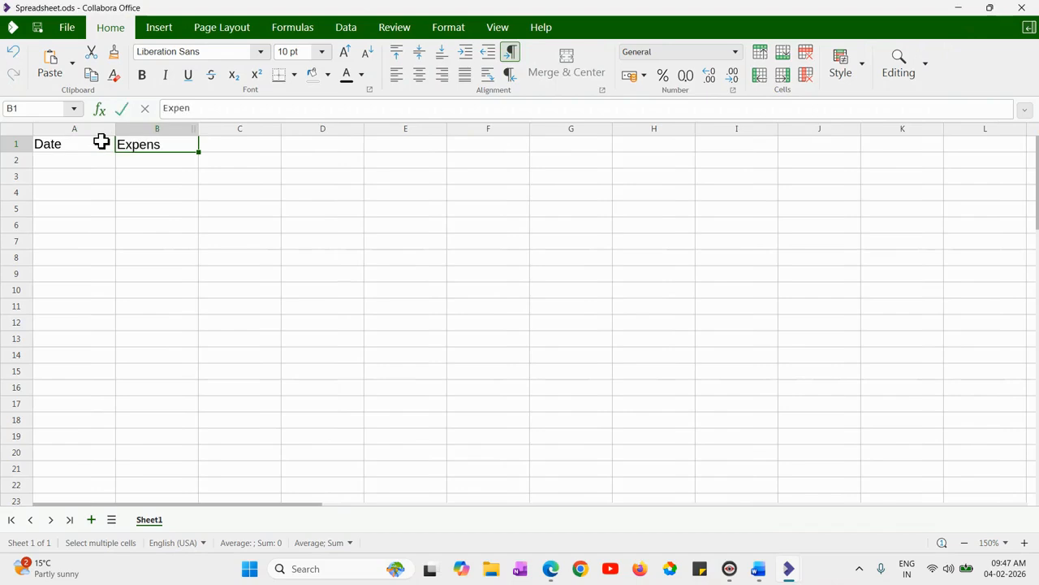
type("e type")
key("Tab")
type("Amount")
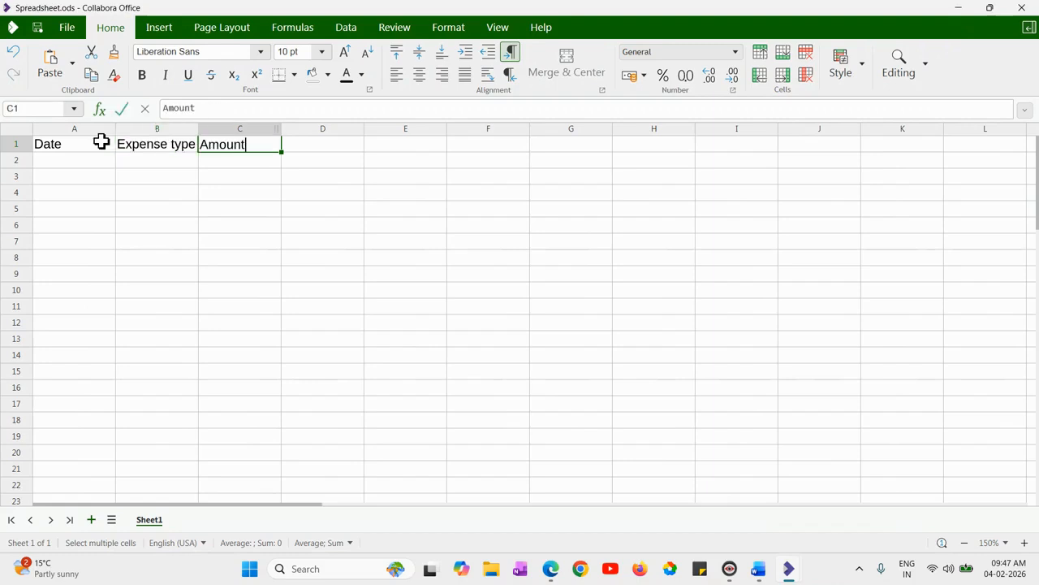
key("Tab")
key("F2")
type("Pay")
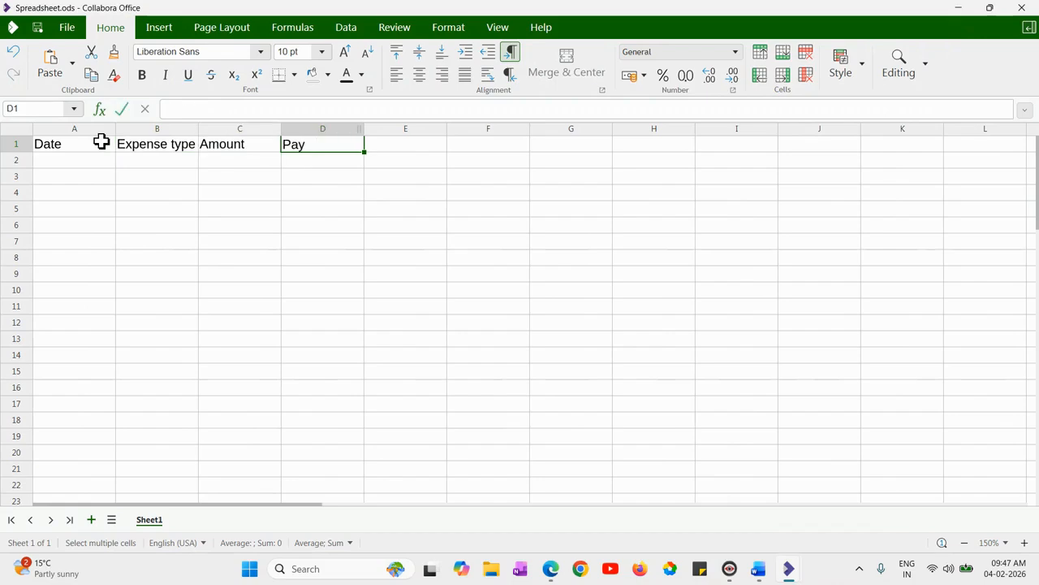
type("ment Mod")
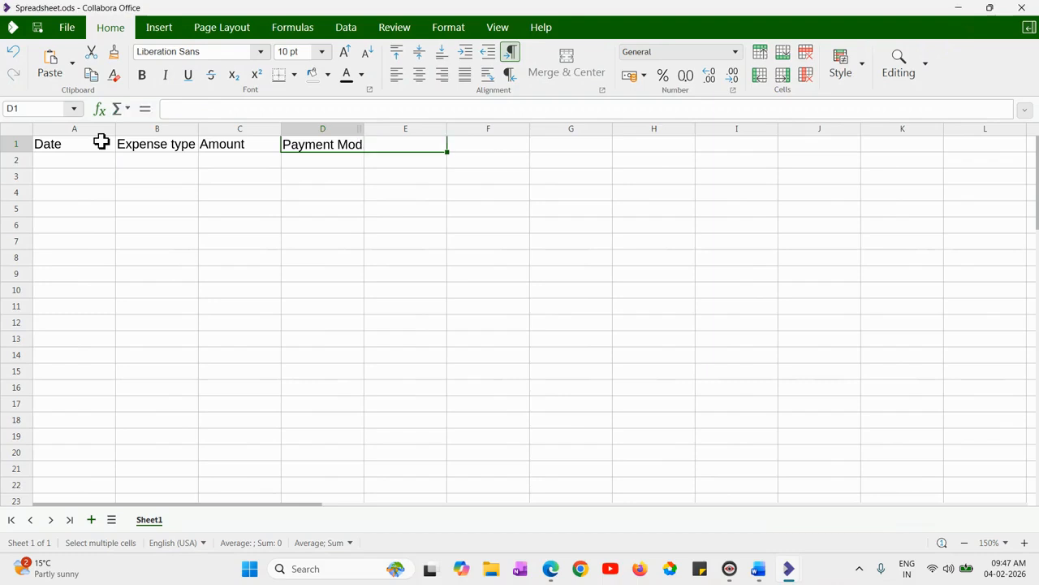
type("e")
key("Return")
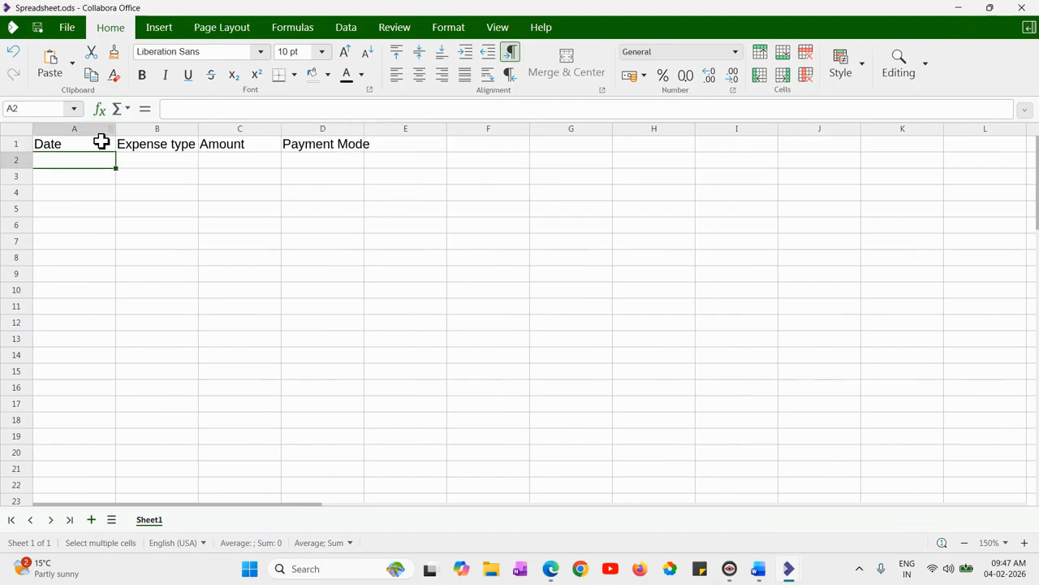
Step: Enter the first expense record in row 2 with date 1-2-2026, "Internet Bill" and amount 800
type("1-2-2026")
key("Tab")
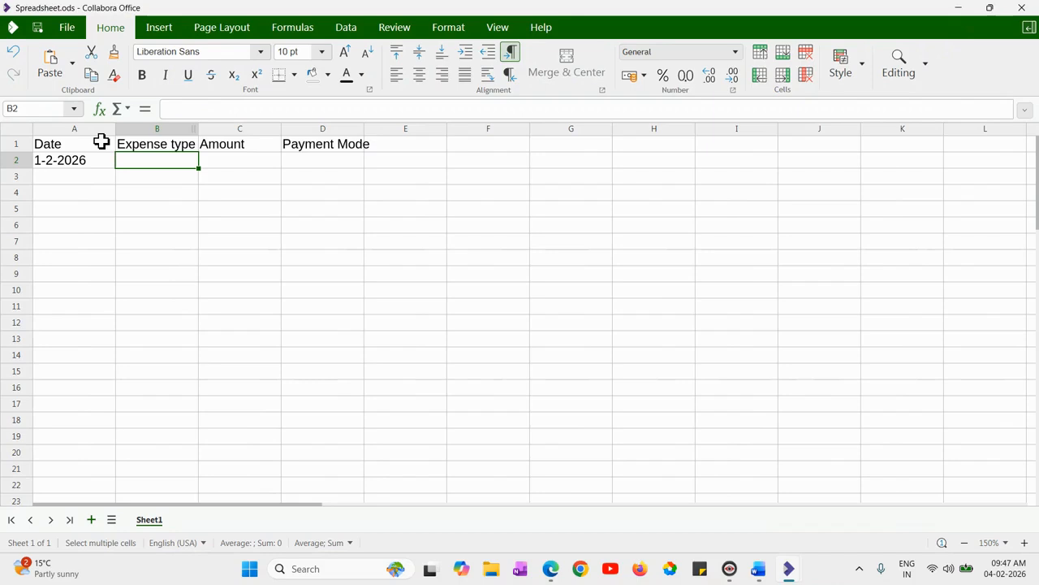
type("Interne t Bill")
key("Tab")
type("8")
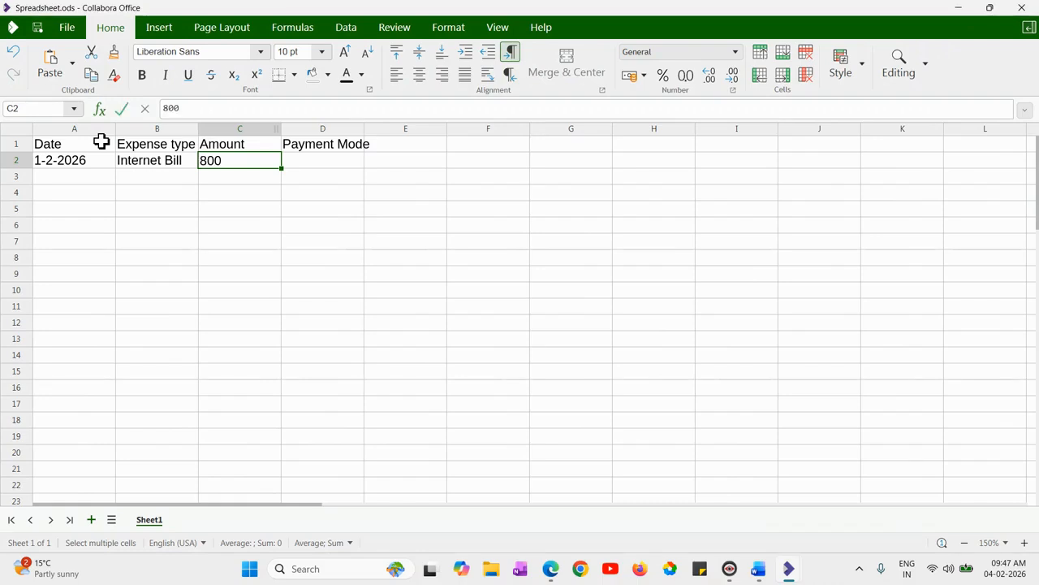
key("Return")
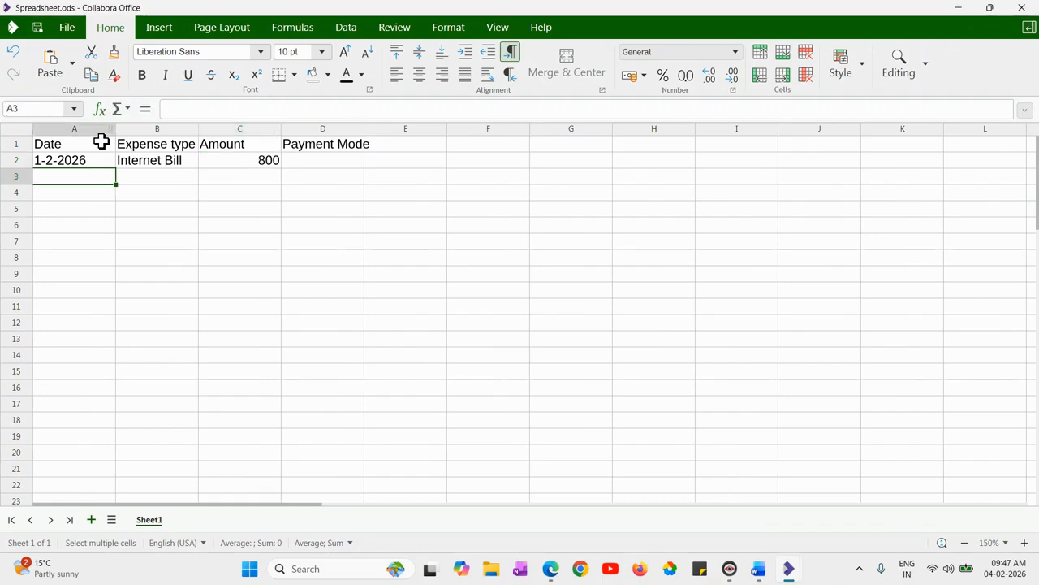
Step: Format the Internet Bill amount in C2 as Currency and enter "Online" as its payment mode
left_click(264, 161)
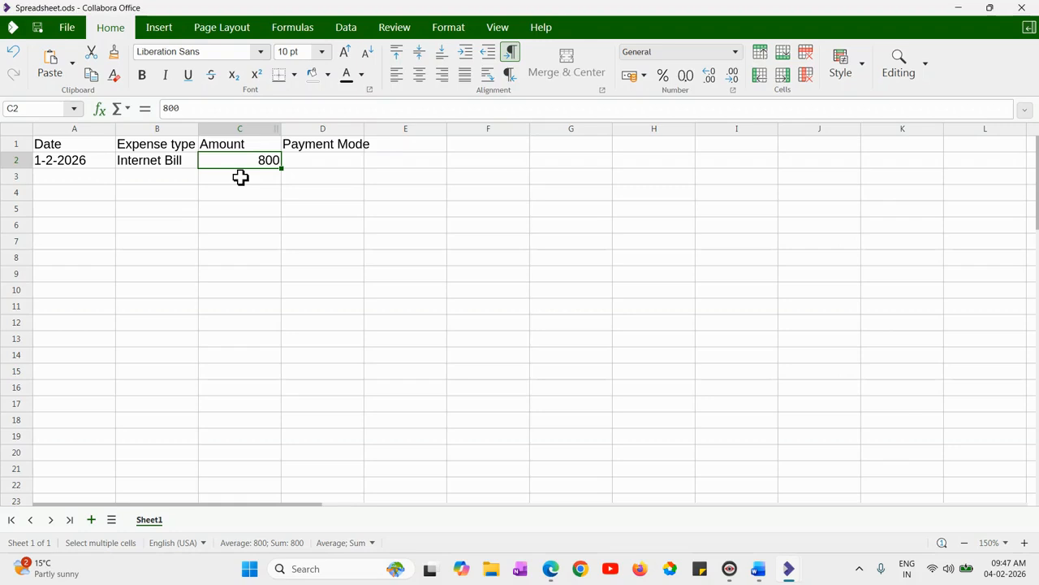
left_click(736, 53)
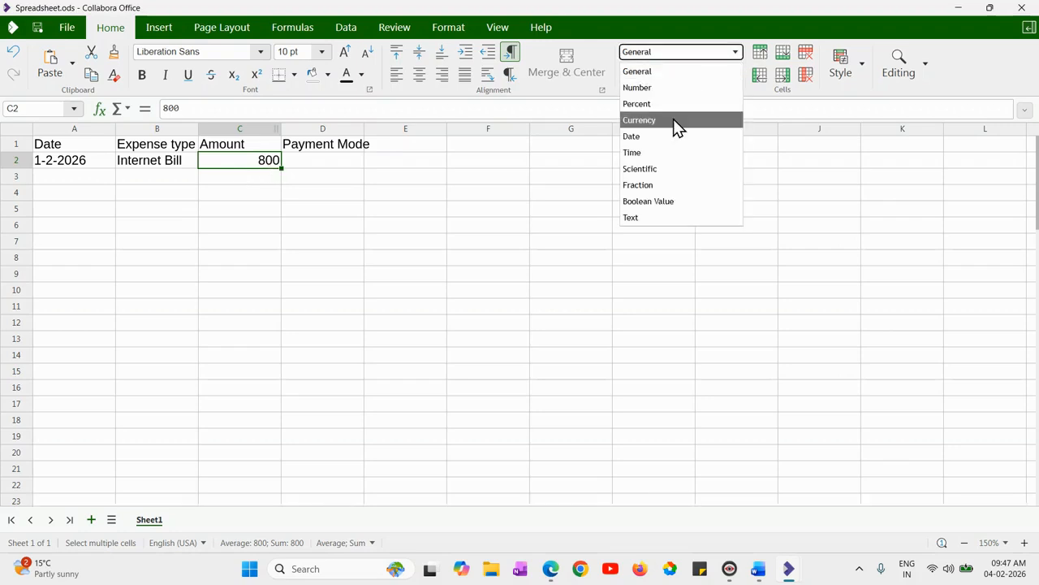
left_click(679, 123)
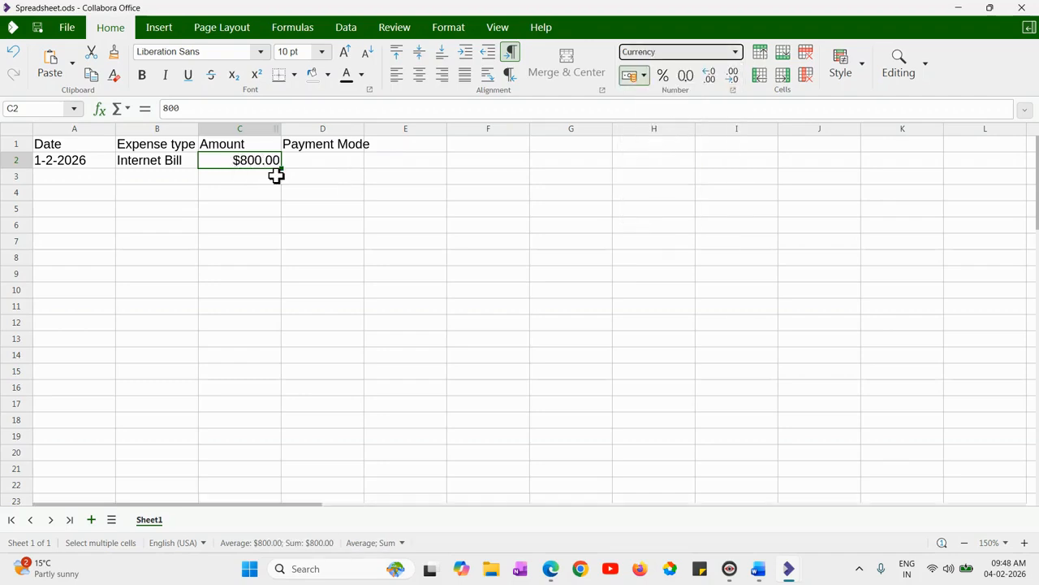
left_click(737, 52)
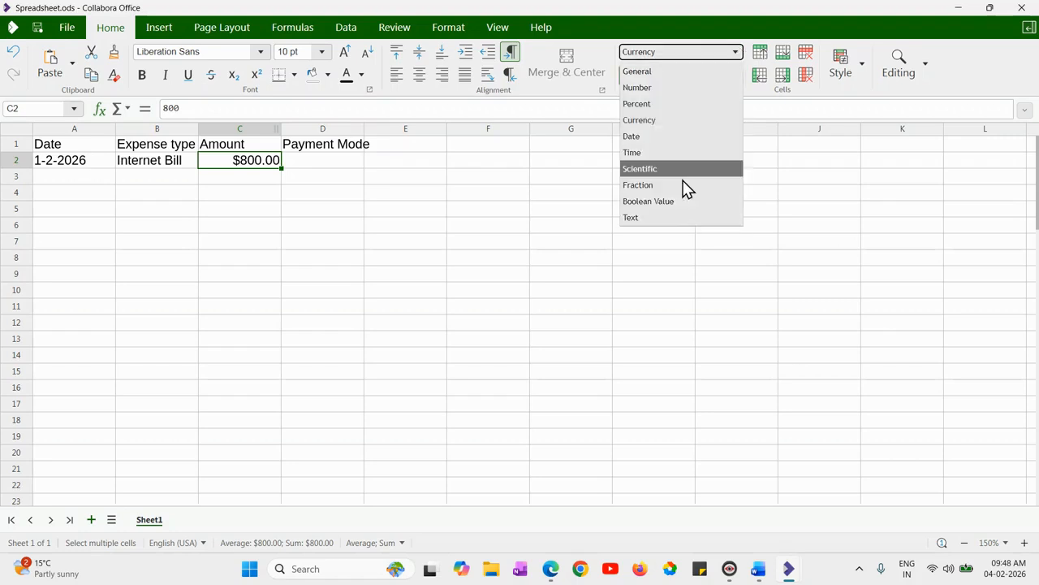
left_click(826, 141)
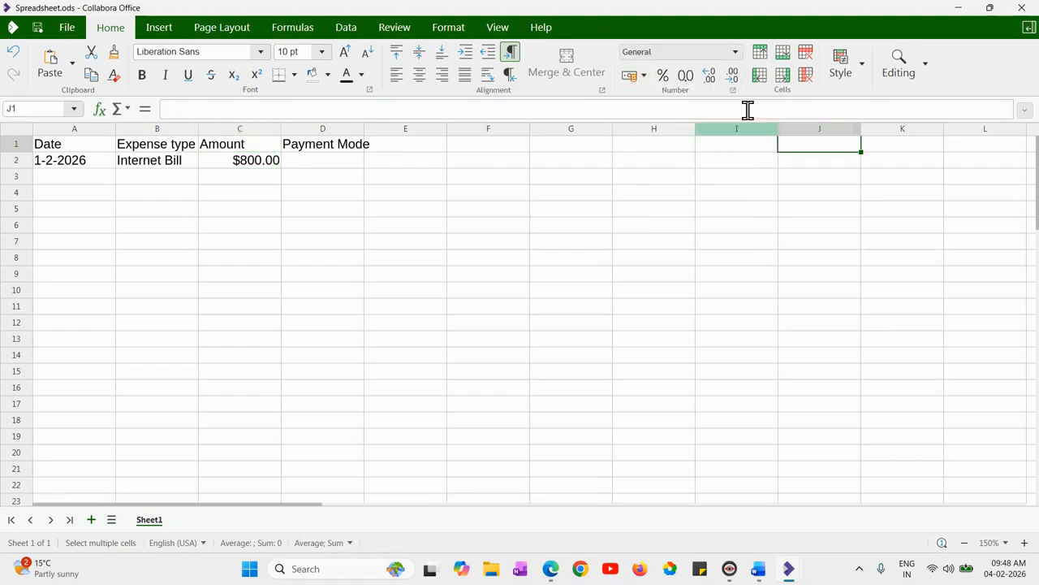
left_click(264, 161)
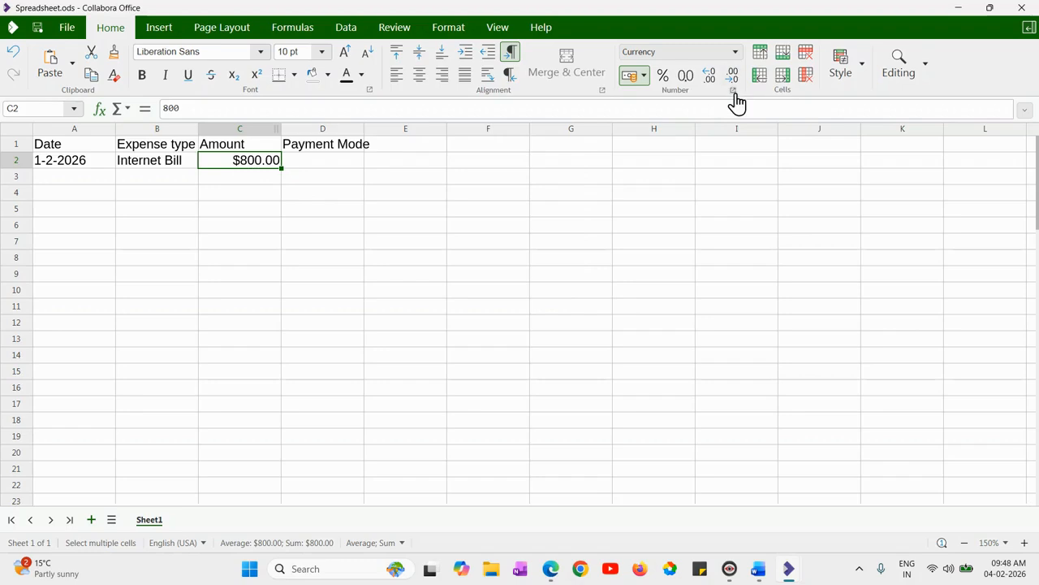
left_click(324, 167)
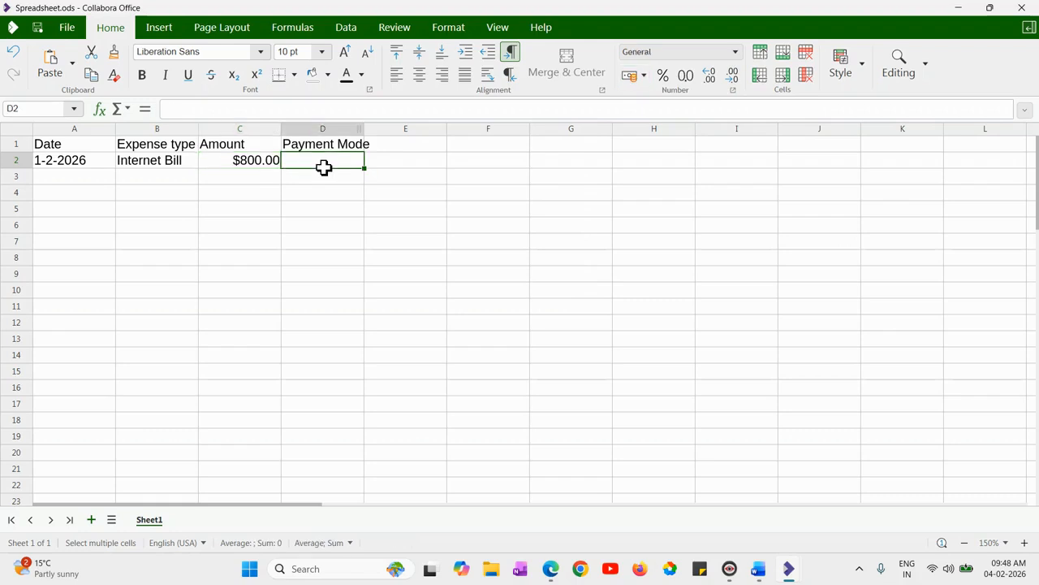
type("Online")
Step: Enter the second expense record in row 3 with date 2-2-2026, "Electricity Bill" and amount 60
left_click(78, 172)
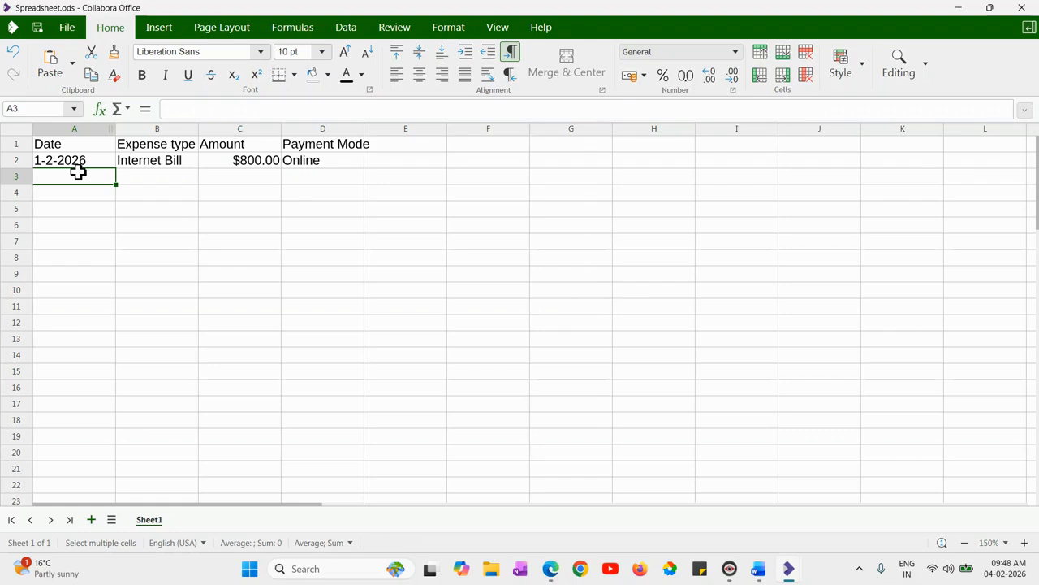
type("2-2-2026")
key("Tab")
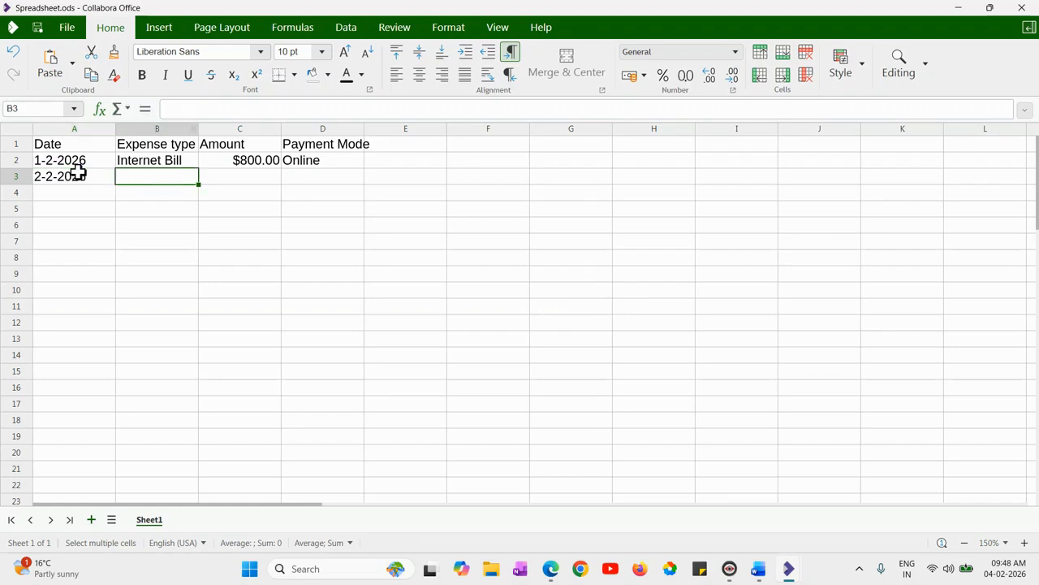
type("Electricit")
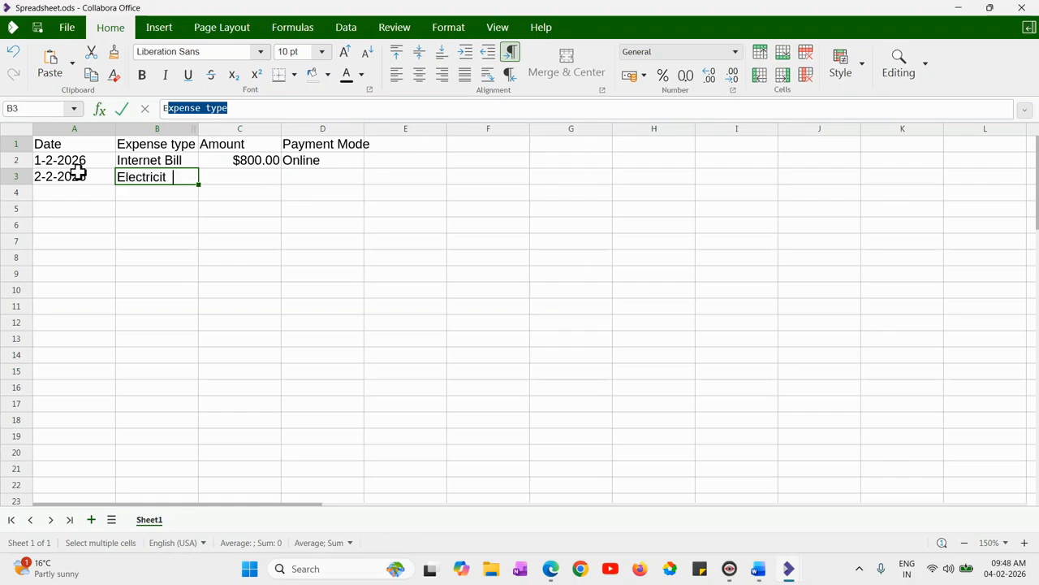
type("y Bill")
key("Tab")
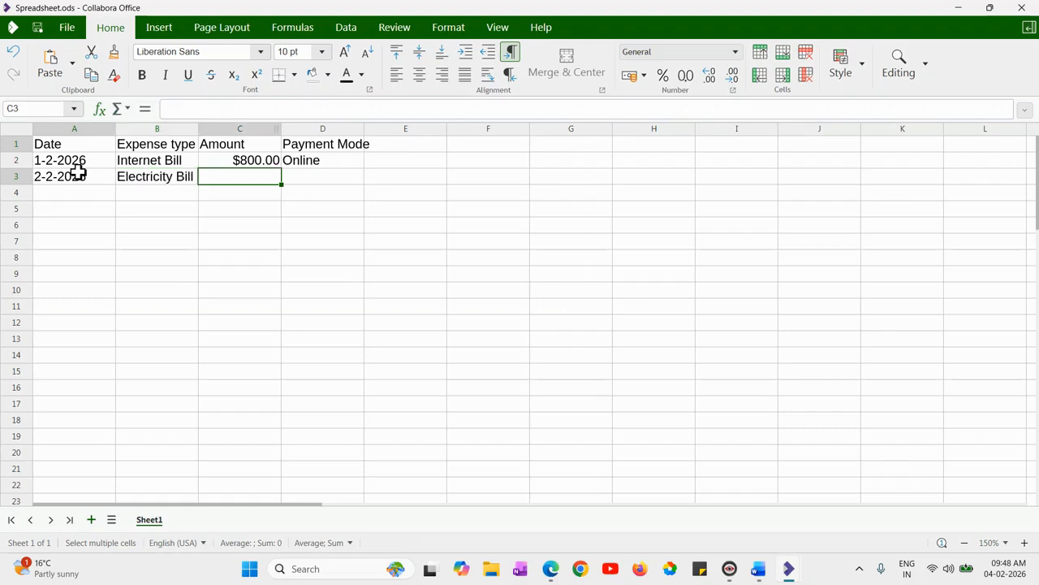
type("60")
key("Tab")
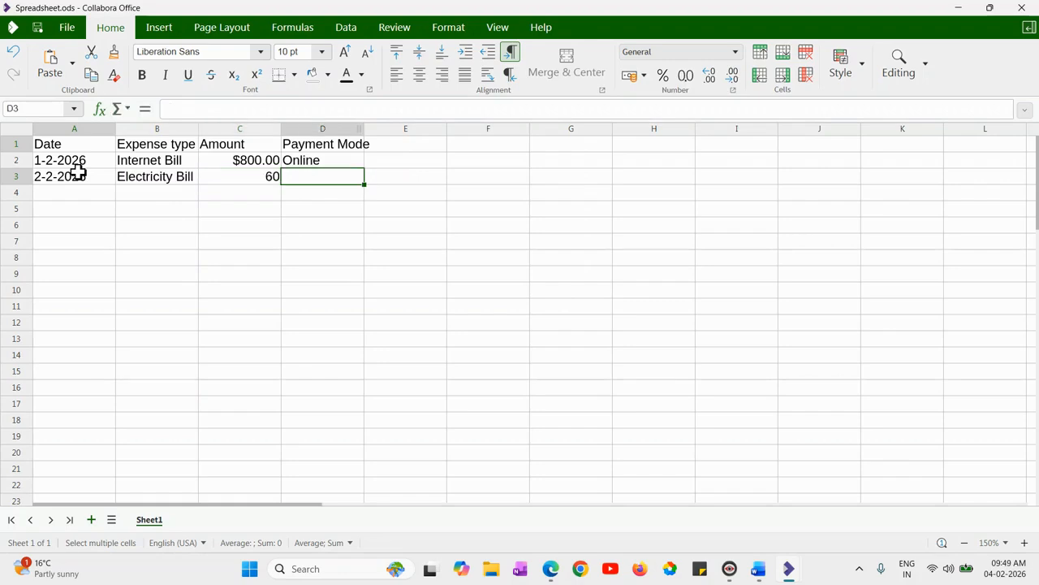
Step: Format the Electricity Bill amount in C3 as Currency and select its payment mode cell
left_click(239, 176)
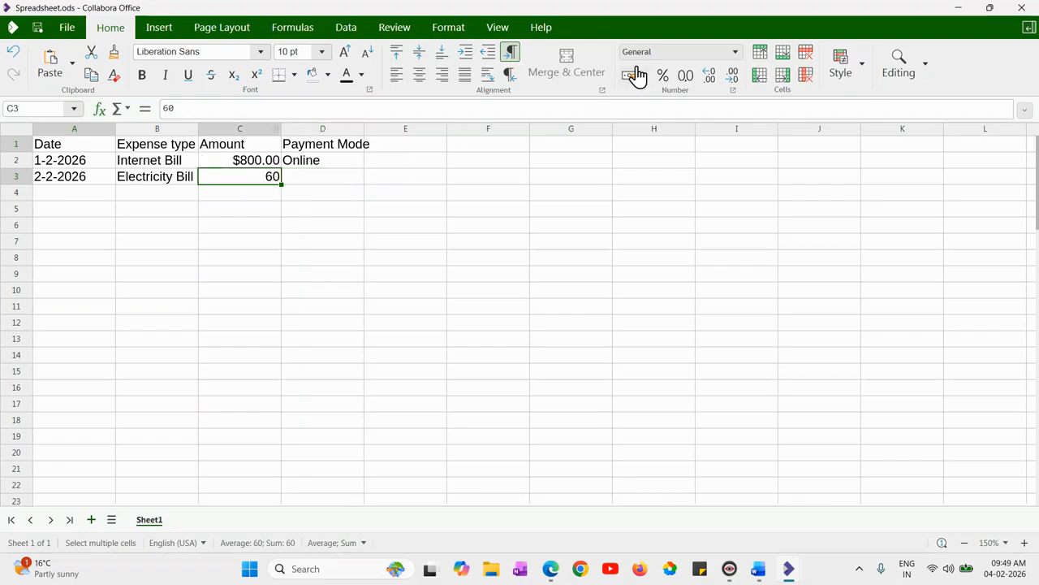
left_click(735, 56)
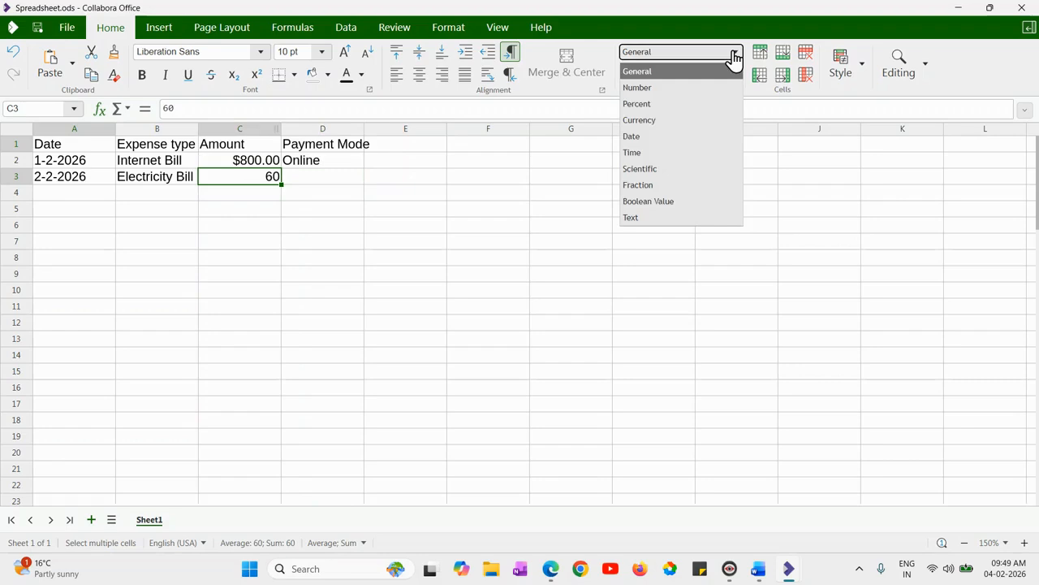
left_click(649, 122)
left_click(320, 183)
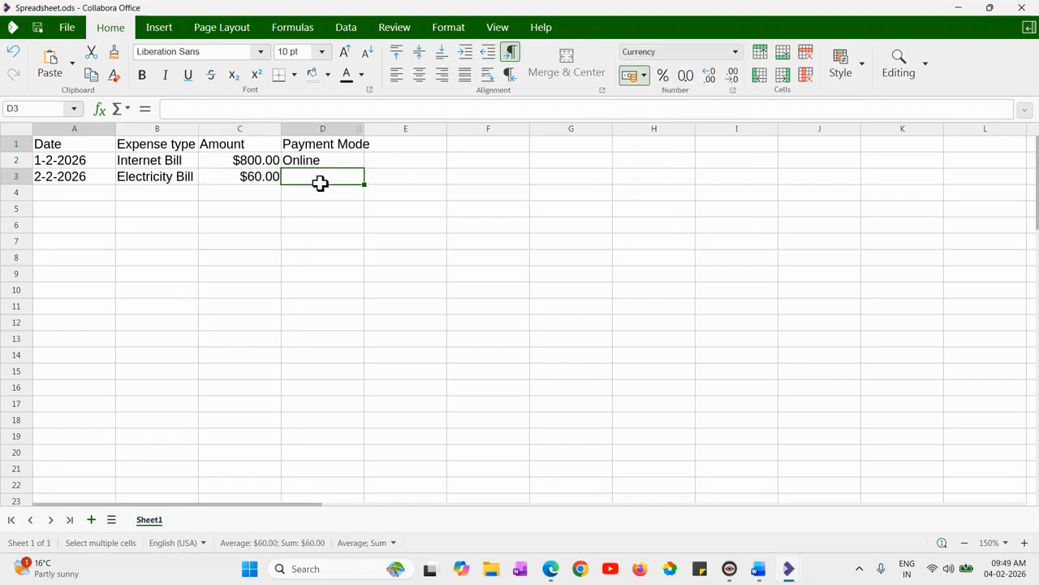
Step: Enter "Online" as the Electricity Bill's payment mode and copy the date 2-2-2026 down into A4
type("Online")
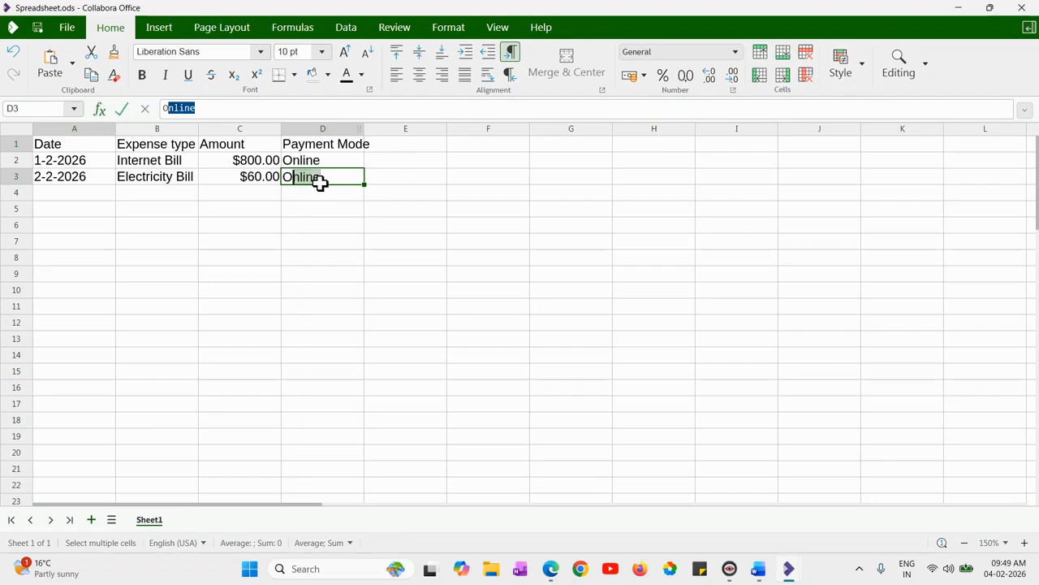
key("Return")
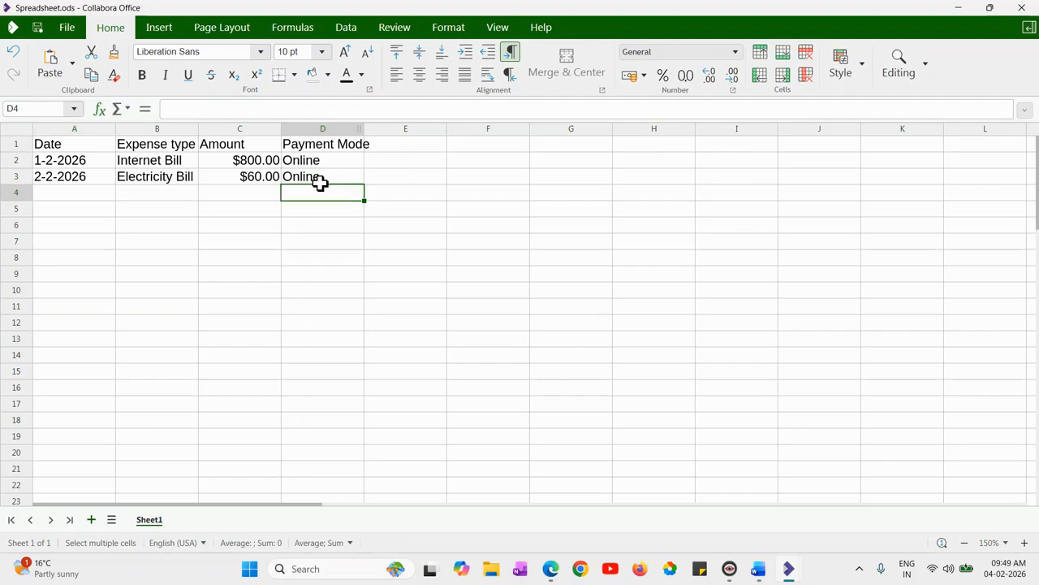
left_click(60, 193)
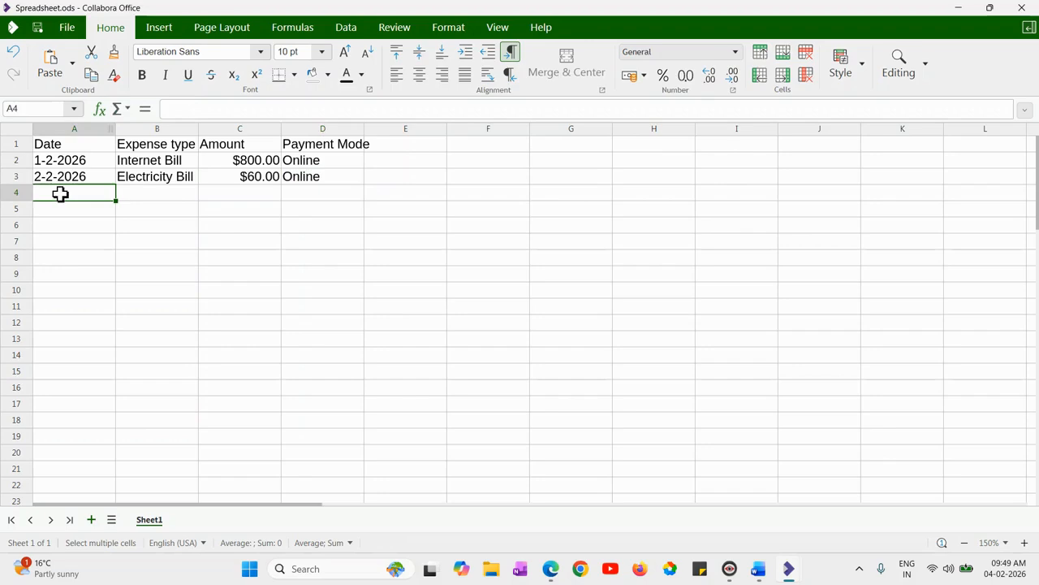
key("ctrl+d")
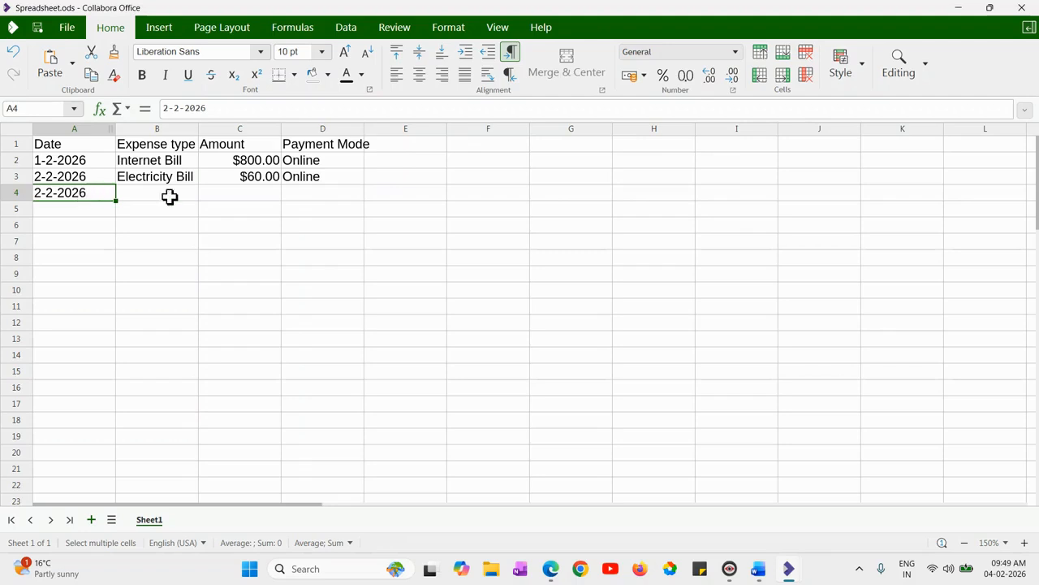
Step: Enter "Stationery" as the third record's expense type in B4 and 450 as its amount in C4
left_click(169, 196)
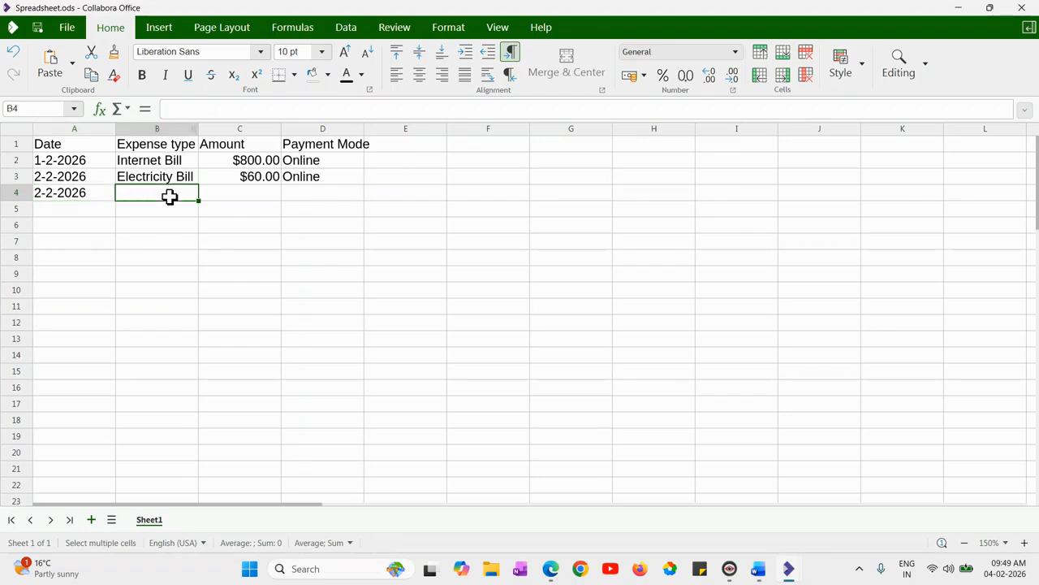
type("Stationery")
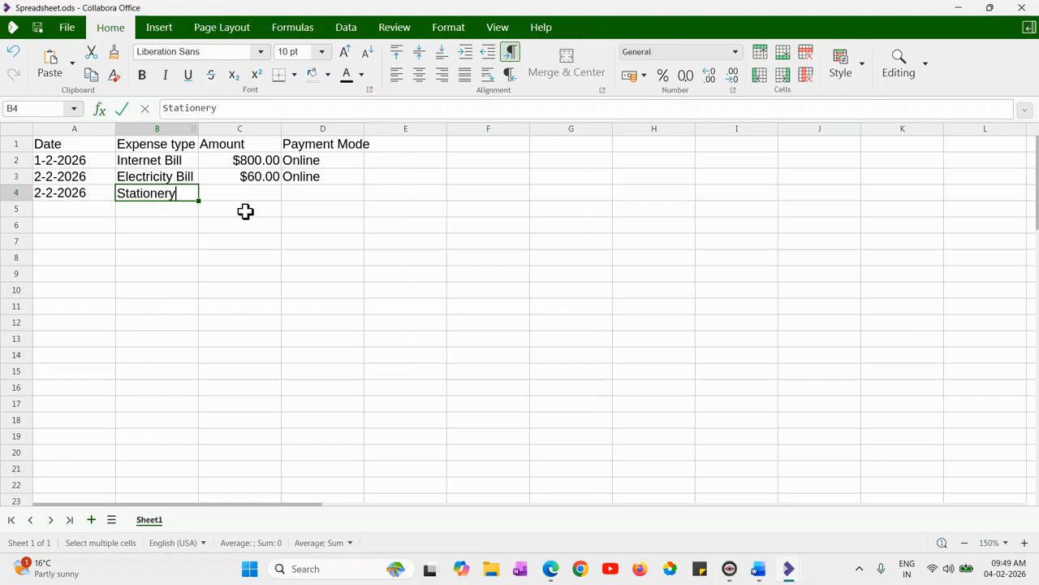
key("Tab")
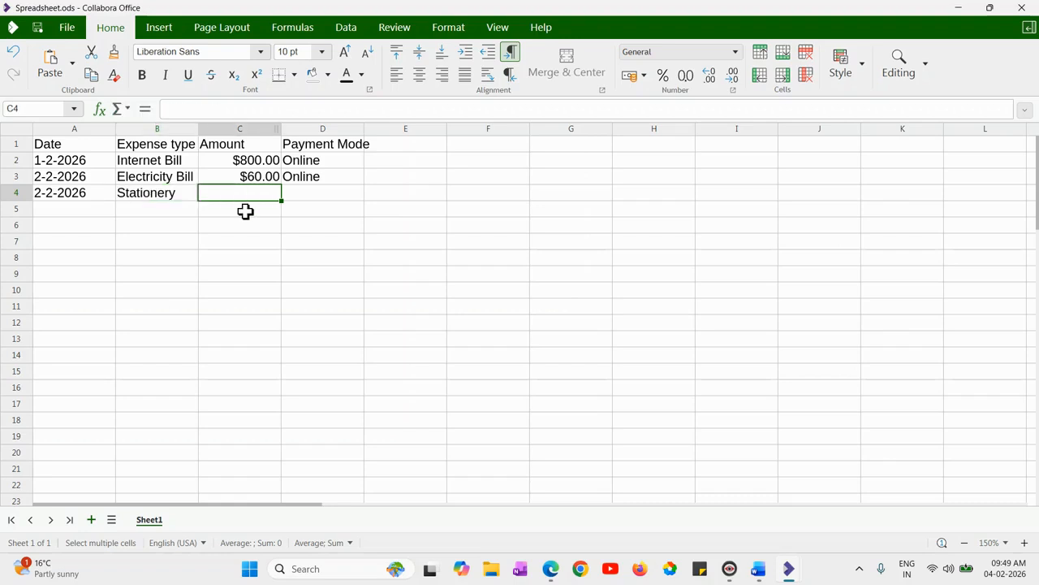
type("450")
key("Tab")
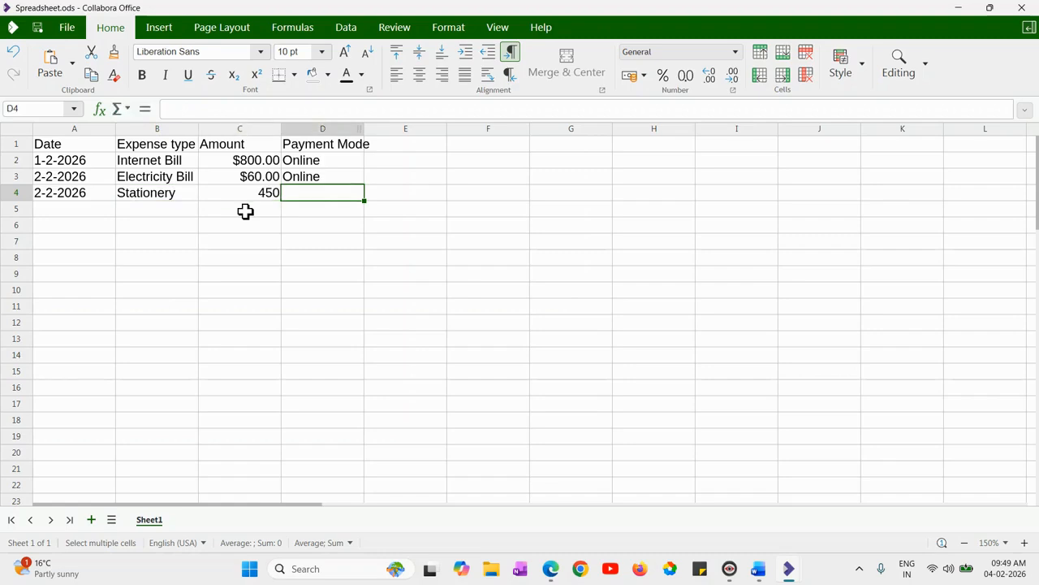
left_click(242, 191)
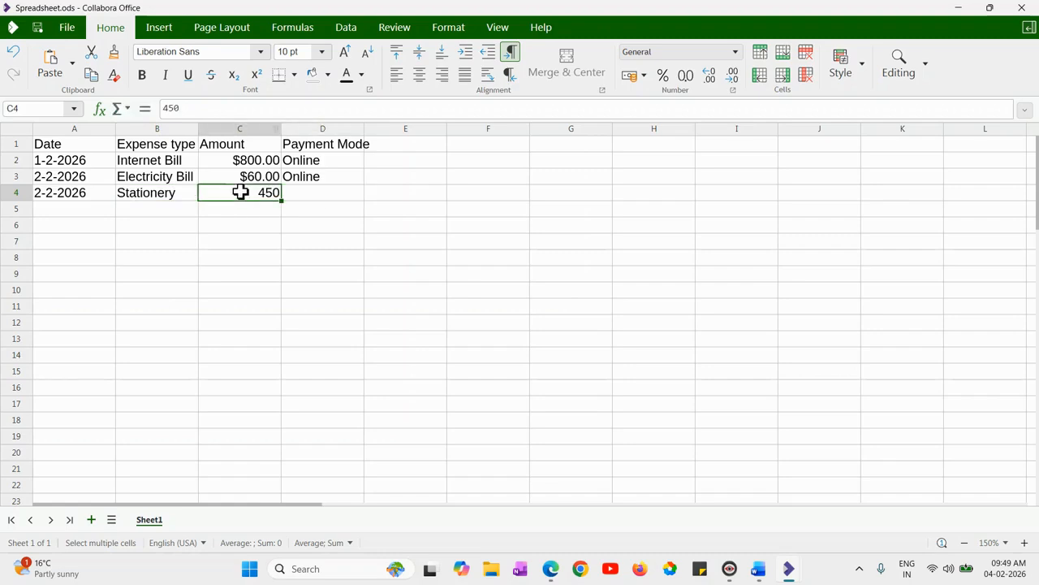
Step: Enter "cash" as the Stationery record's payment mode in D4
left_click(299, 195)
type("cass")
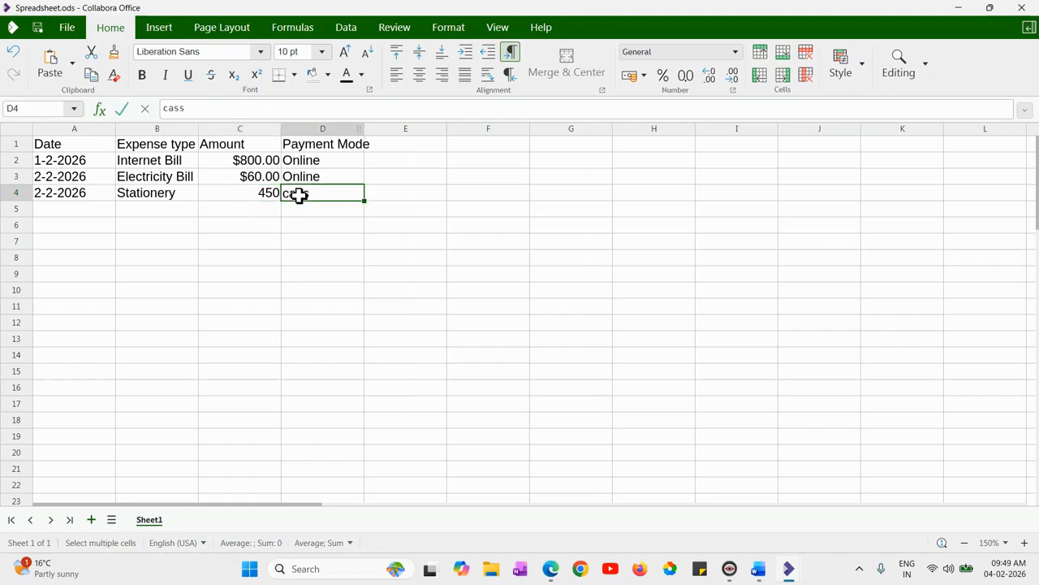
type("h")
key("Return")
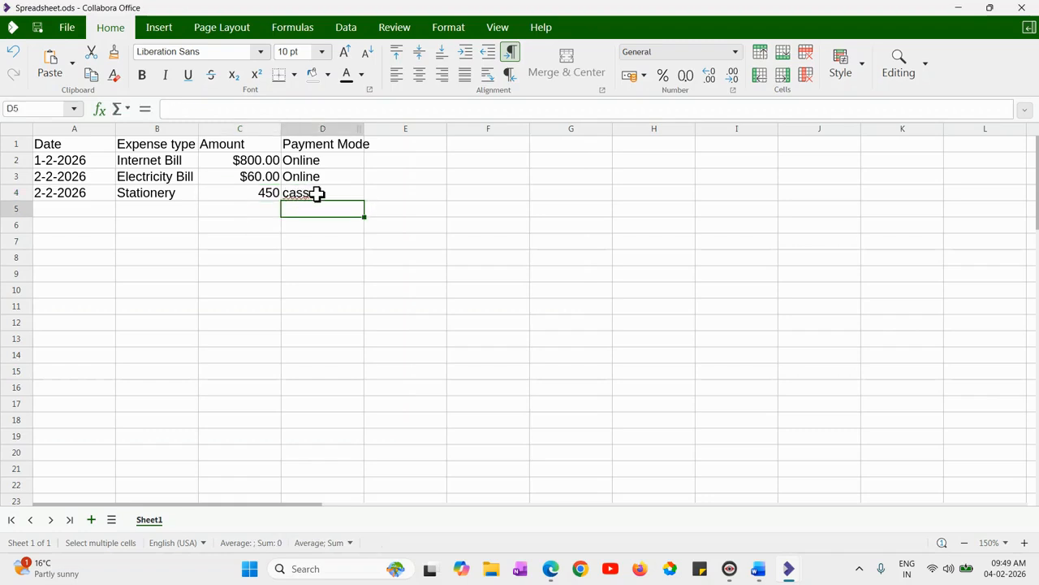
left_click(317, 195)
type("cass")
key("BackSpace")
type("h")
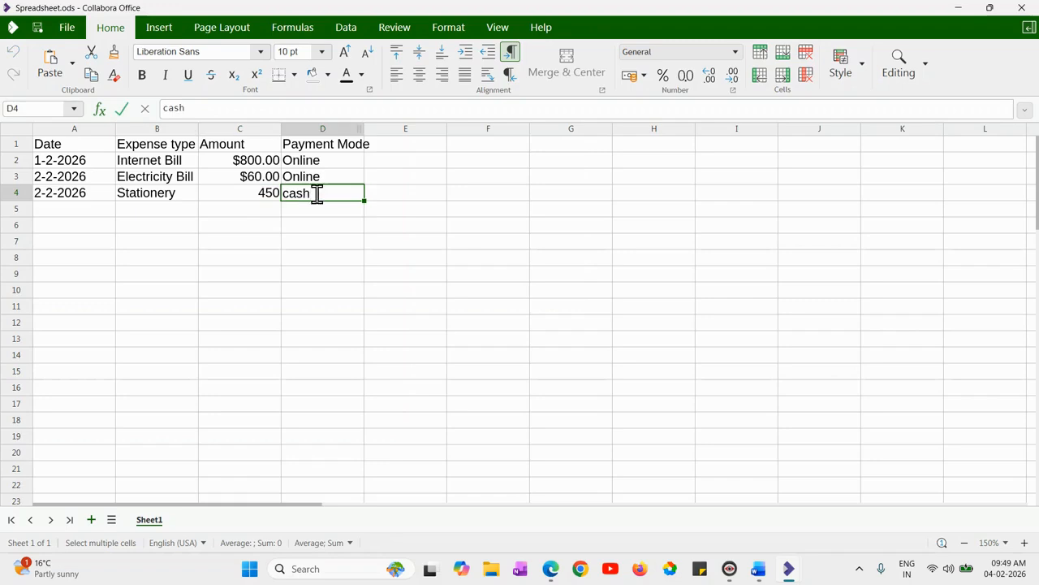
Step: Enter the fourth expense record in row 5 with date 2-2-2026, "Travel", amount 300 and payment mode "Cash"
left_click(99, 209)
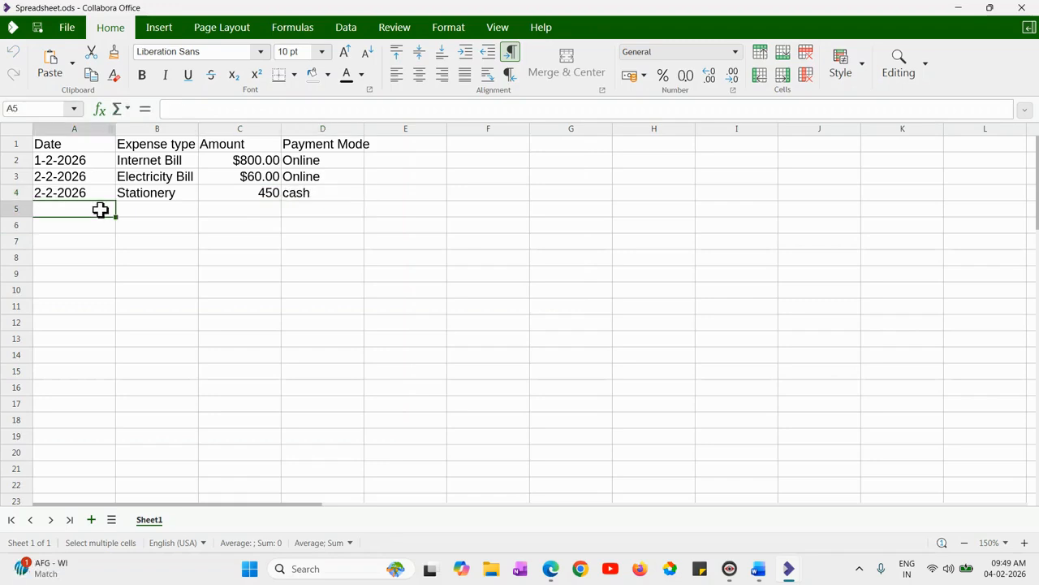
type("2-2-2026")
key("Tab")
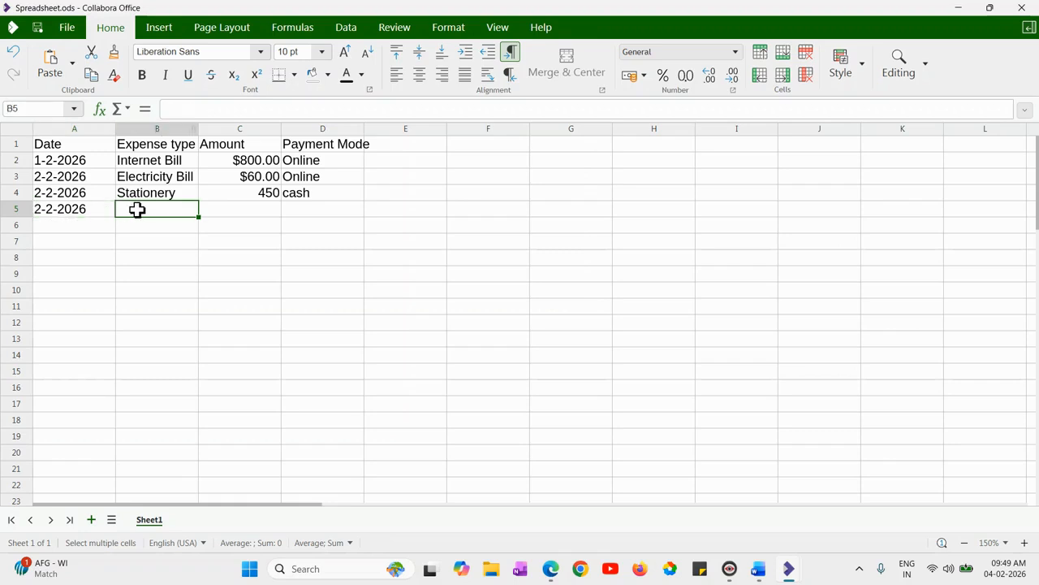
type("Tr")
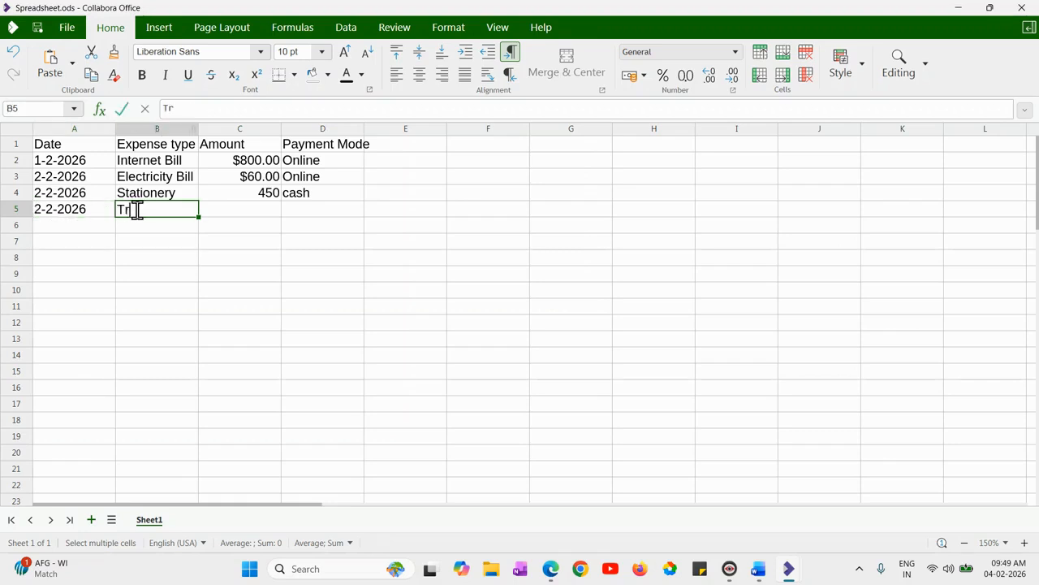
type("avel")
key("Tab")
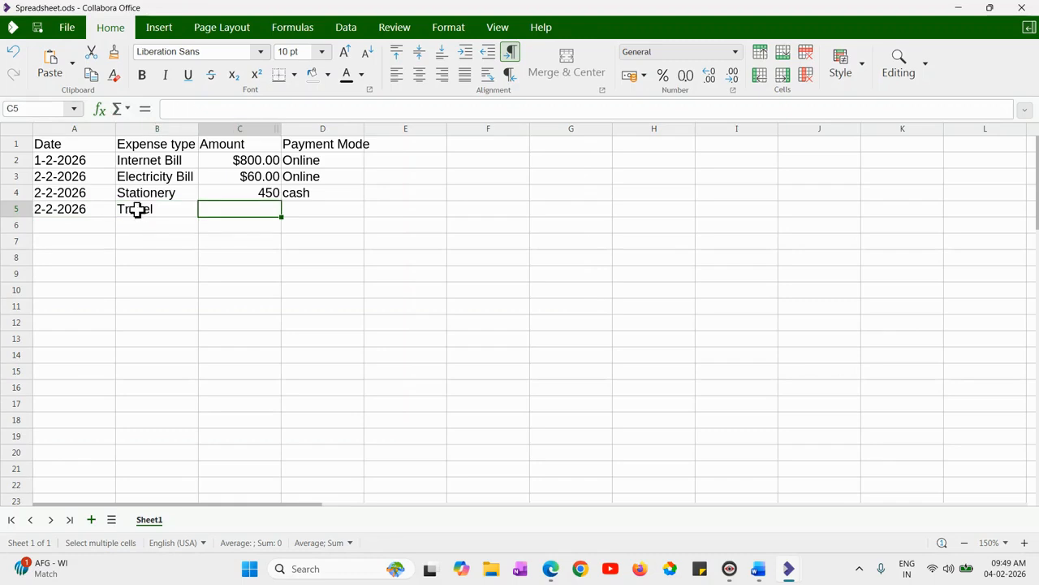
type("300")
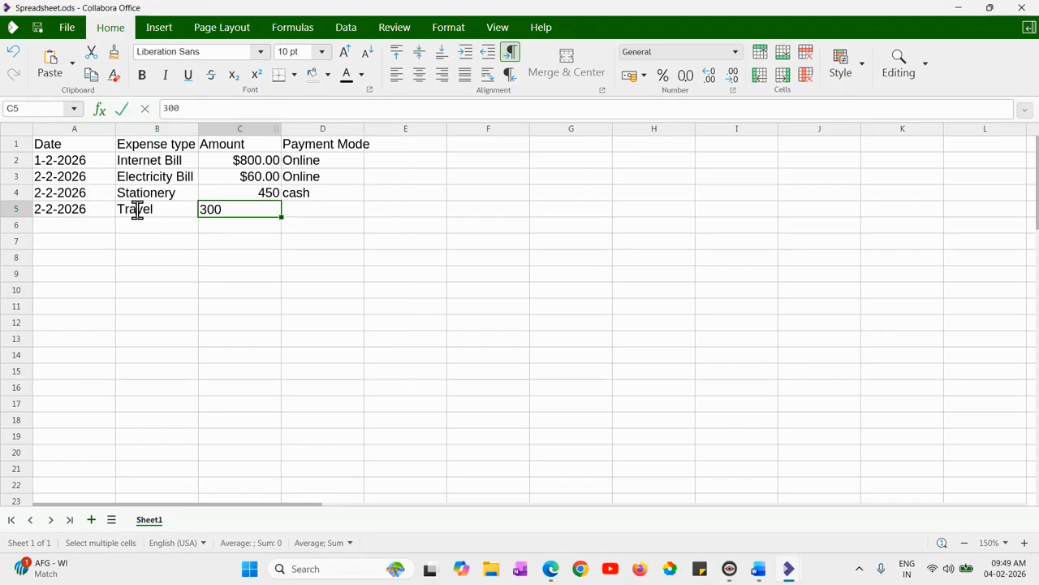
key("Tab")
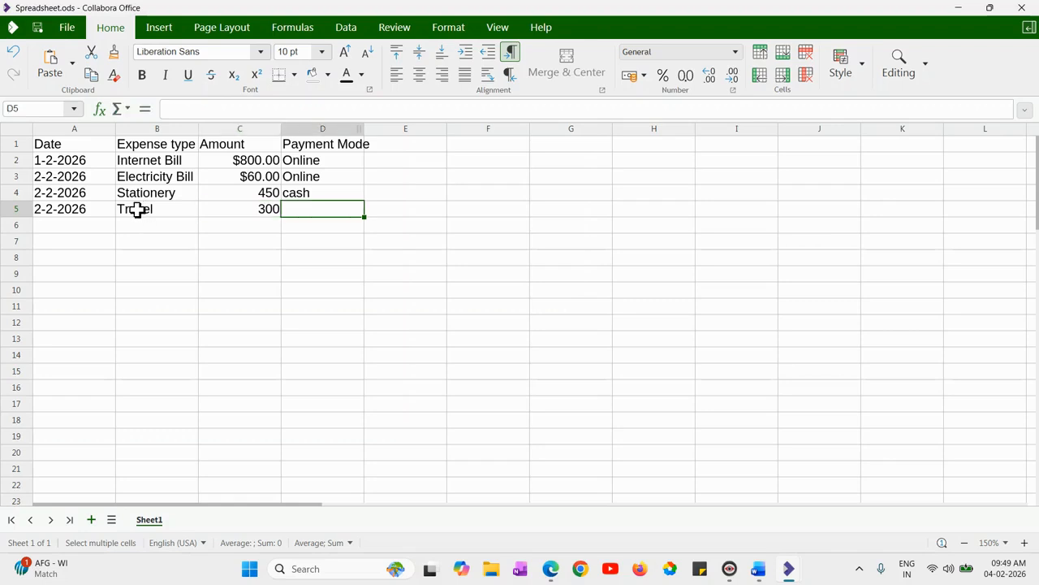
type("Cash")
key("Return")
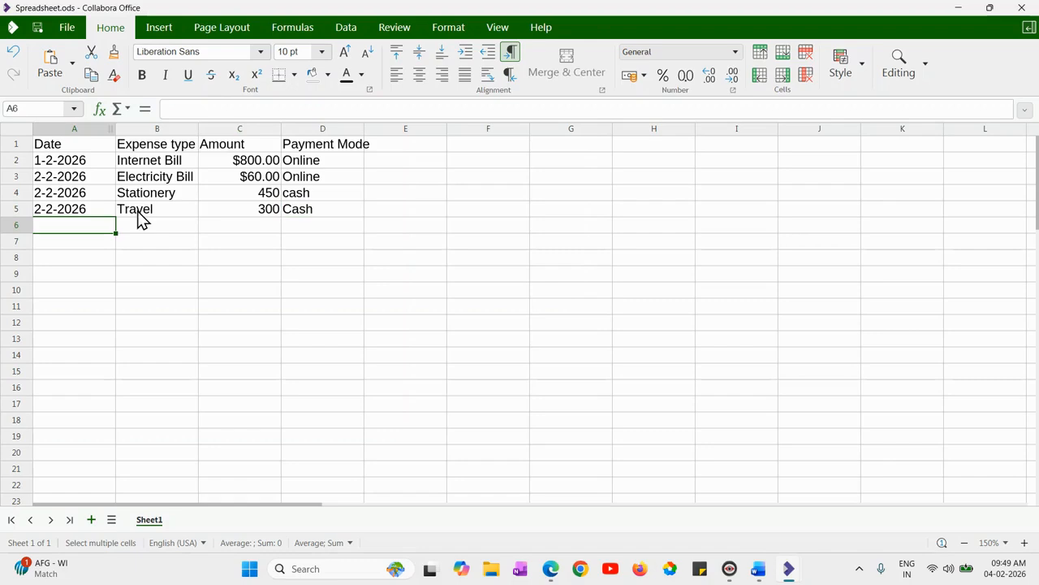
Step: Enter the fifth expense record in row 6 with date 2-2-2026, "Other", amount 250 and payment mode "Cash"
type("2-2-2026")
key("Tab")
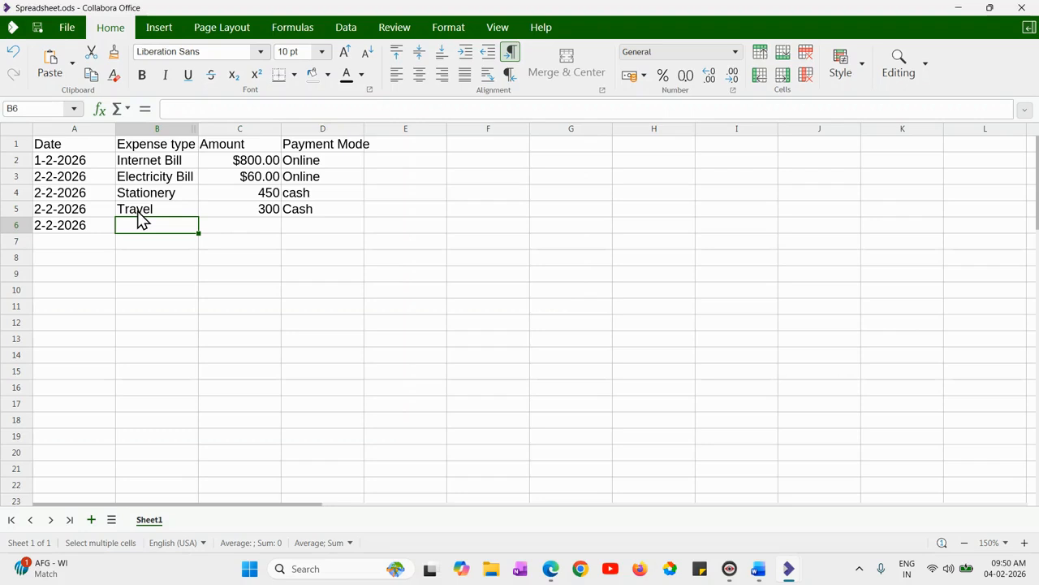
type("Other")
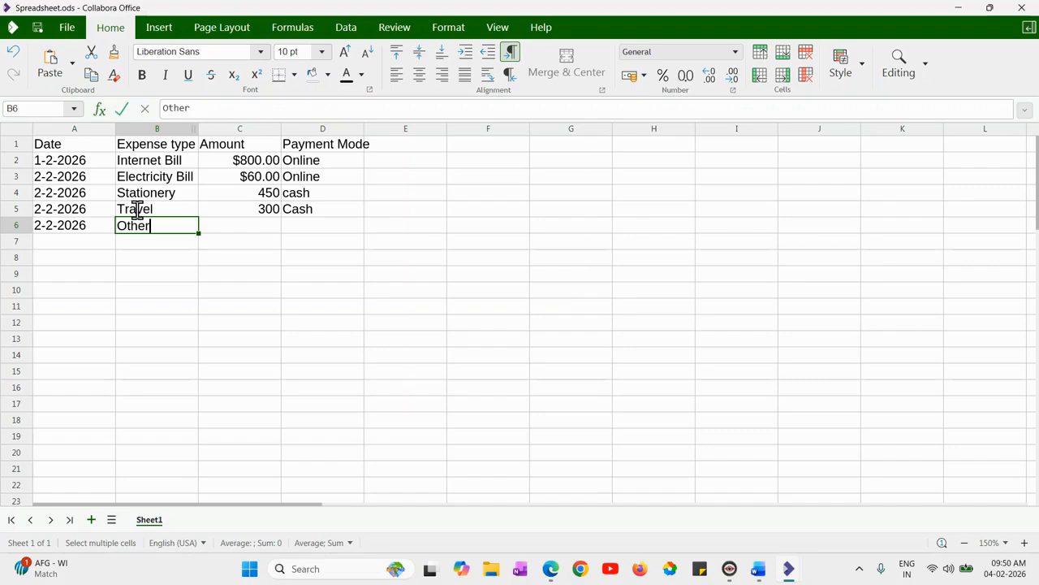
key("Tab")
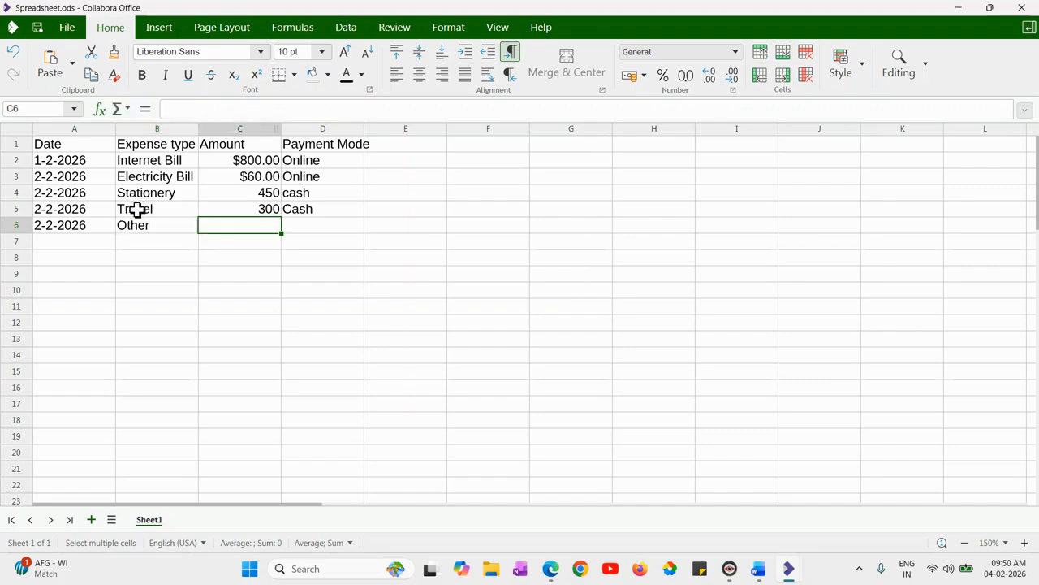
type("250")
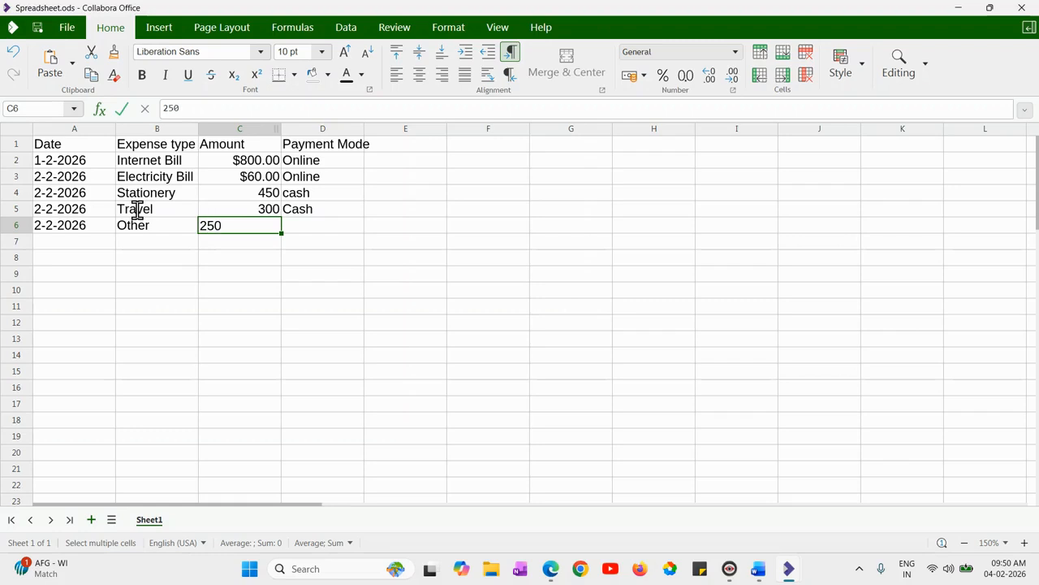
key("Tab")
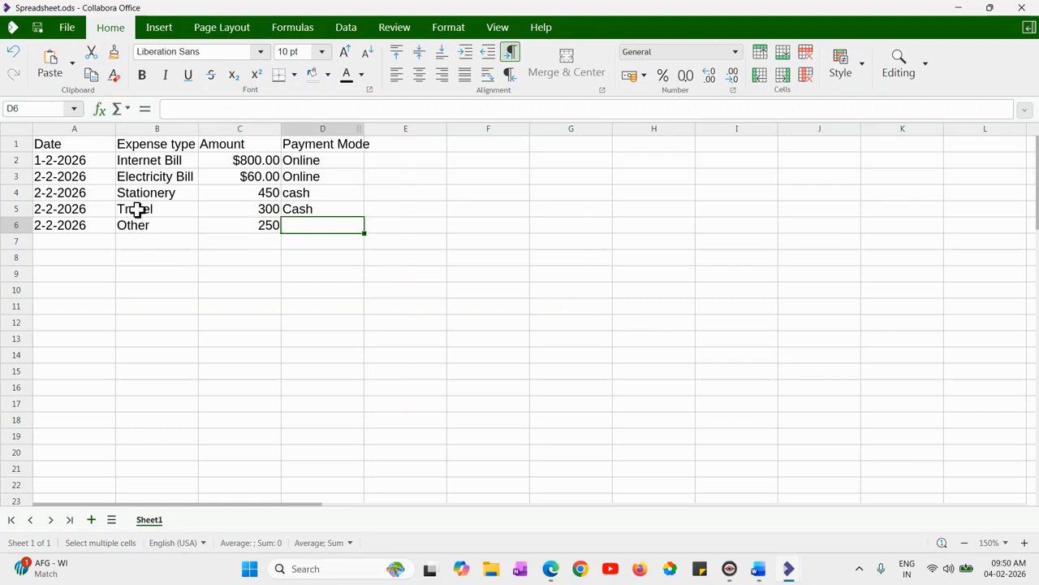
type("Cash")
key("Return")
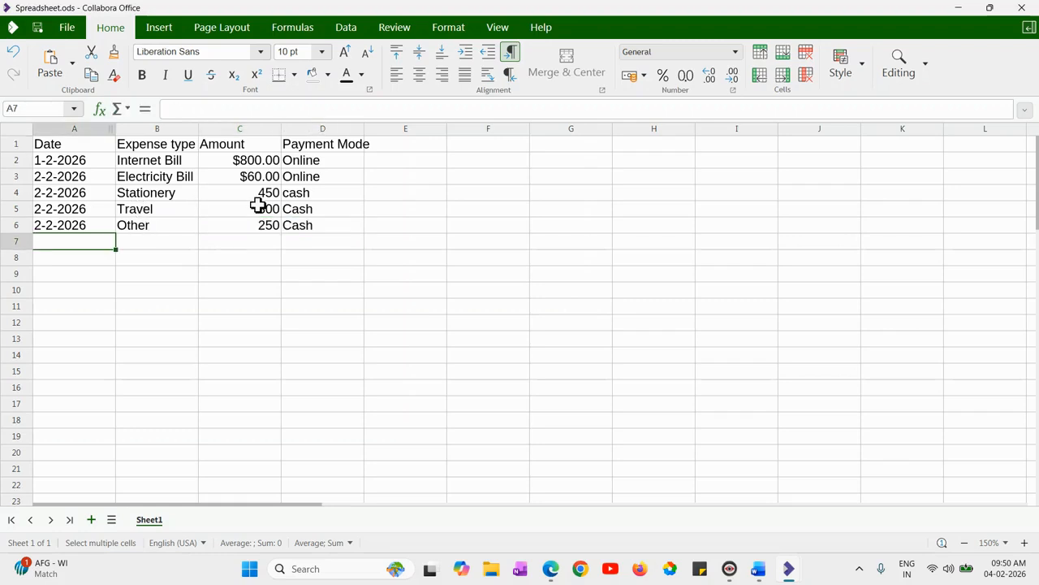
Step: Format the amounts in C4:C6 as Currency and widen the Payment Mode column to fit its heading
left_click_drag(258, 194, 260, 228)
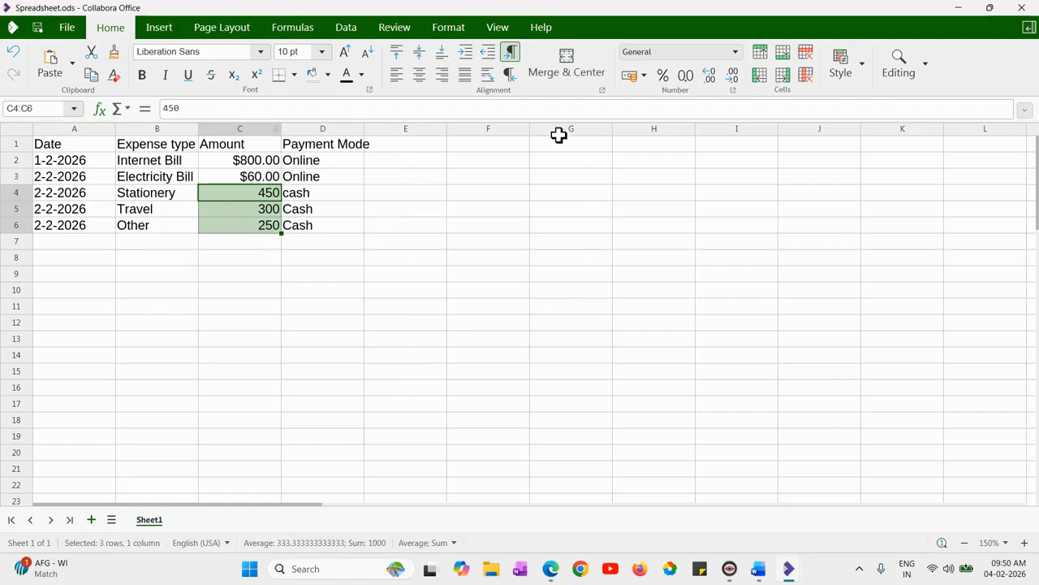
left_click(736, 52)
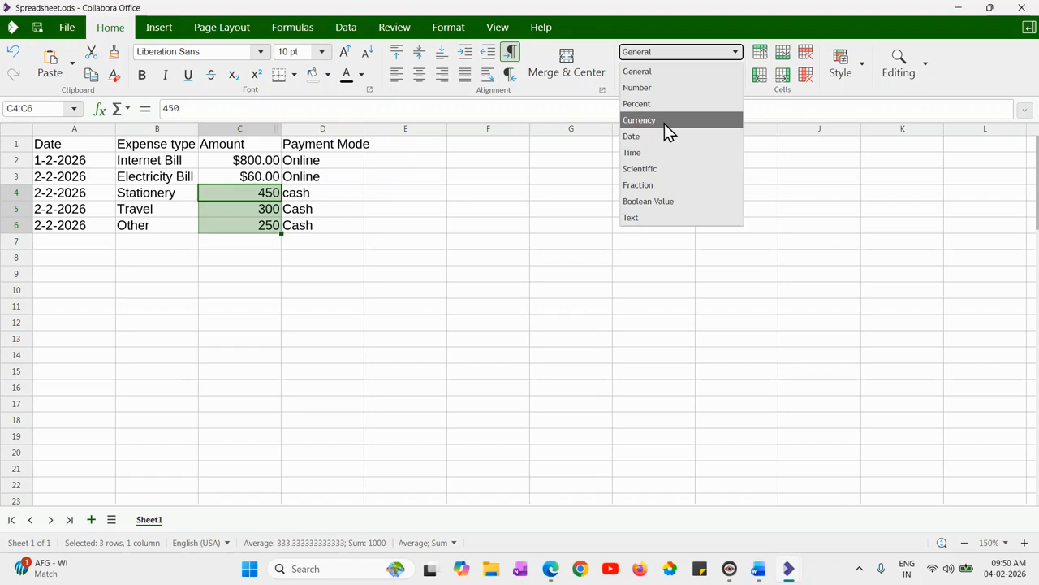
left_click(664, 122)
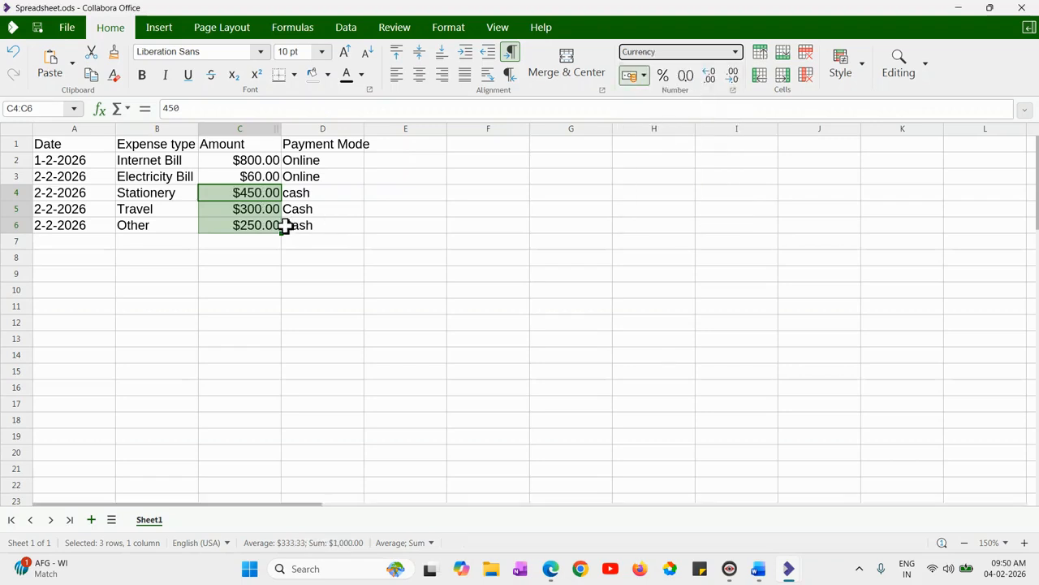
left_click(371, 130)
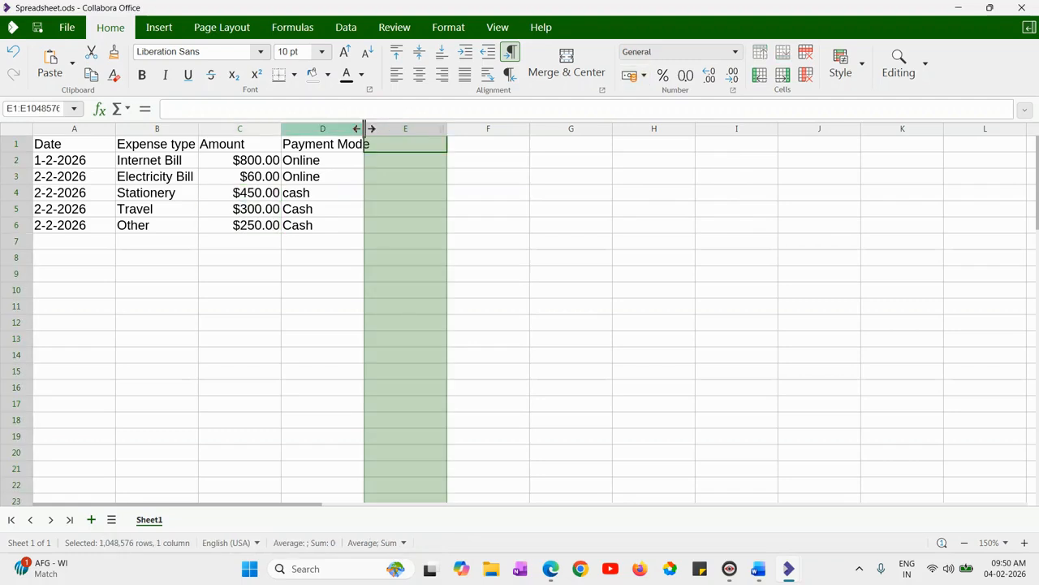
left_click_drag(364, 130, 377, 130)
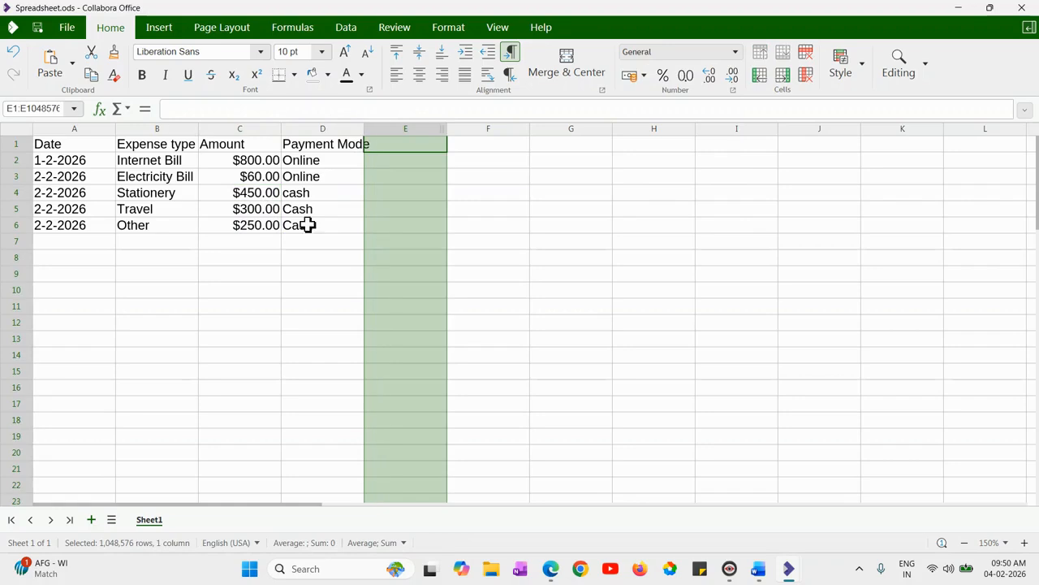
Step: Total the expense amounts in C7 with the formula =SUM(C2:C6) and select the total cell
left_click(257, 240)
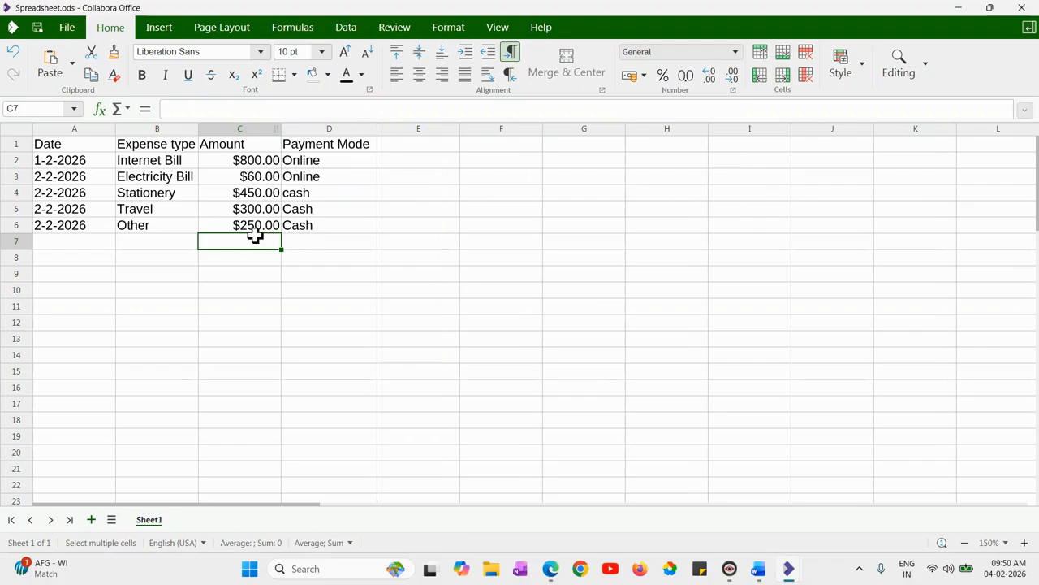
type("=sum(")
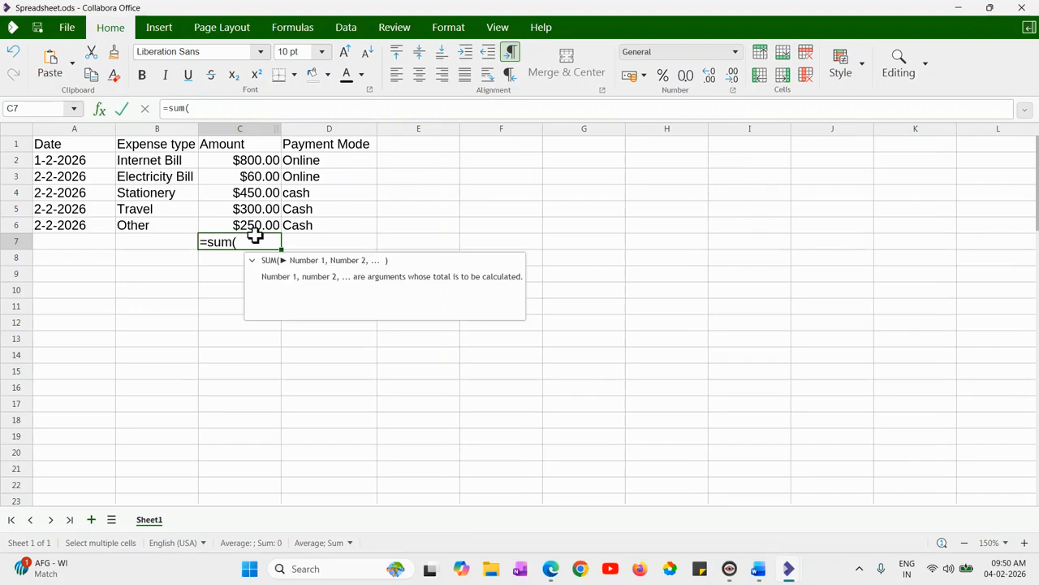
left_click_drag(253, 157, 255, 216)
type(")")
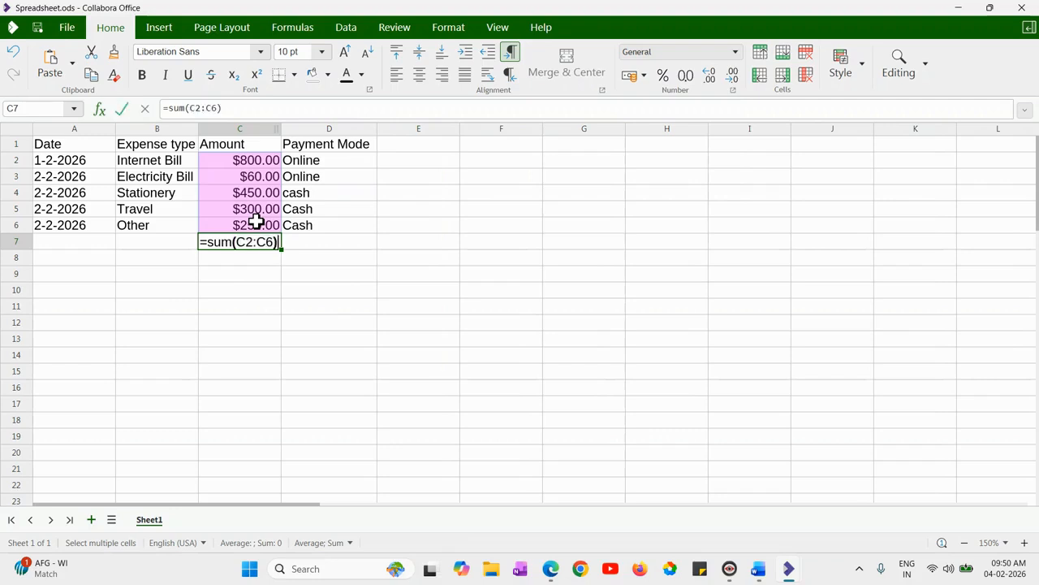
key("Return")
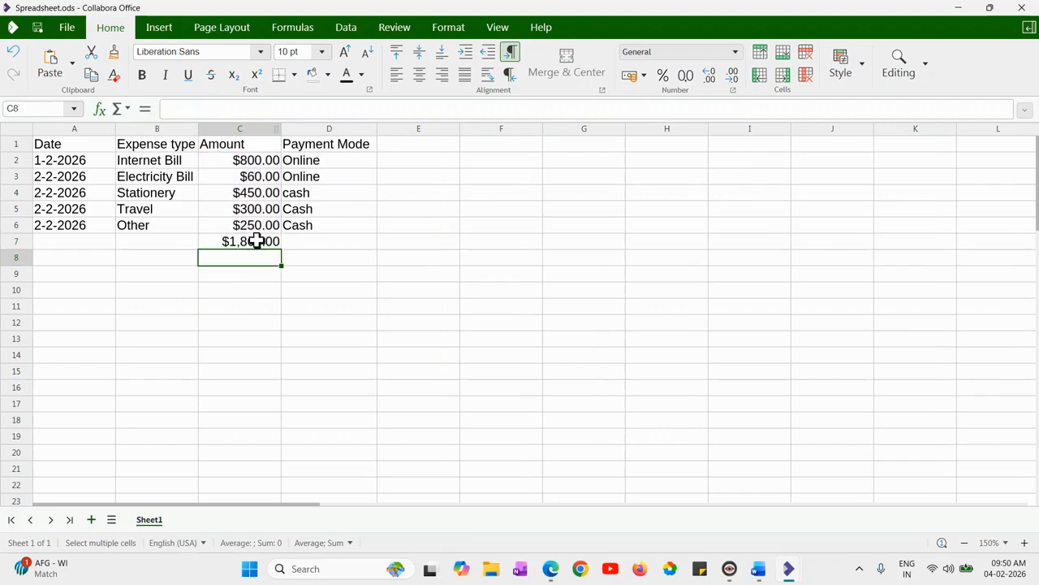
left_click(256, 240)
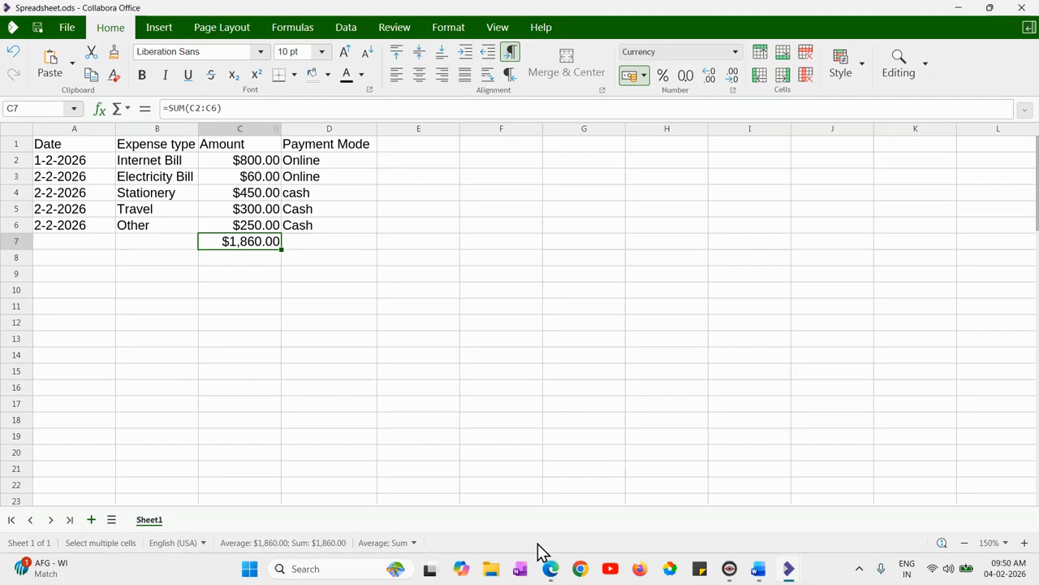
Step: Check the spreadsheet tasks in M1 practical set 3.pdf in Edge, and make the header row A1:D1 of Spreadsheet.ods bold
left_click(551, 571)
left_click(487, 514)
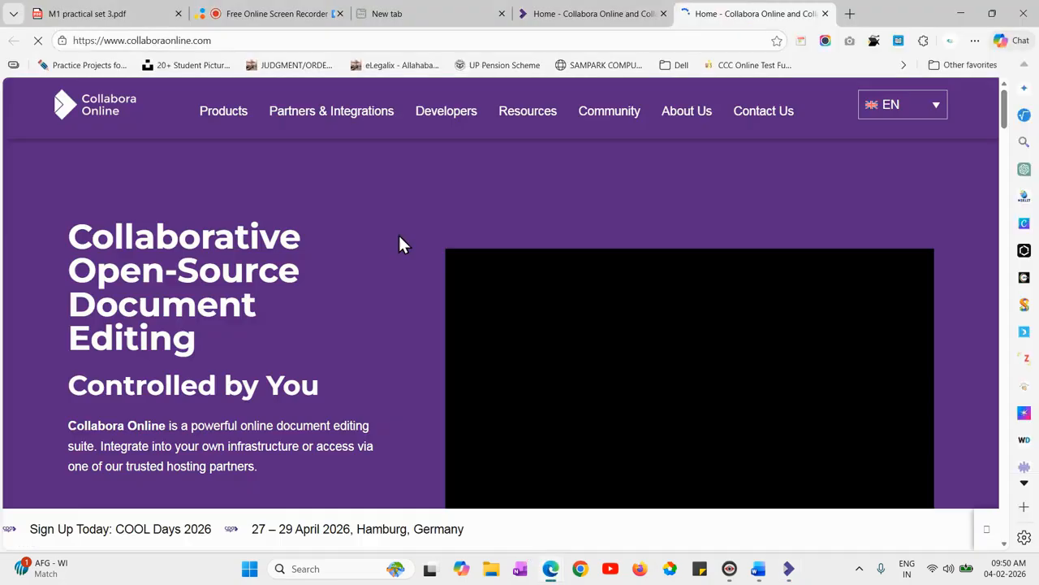
left_click(105, 12)
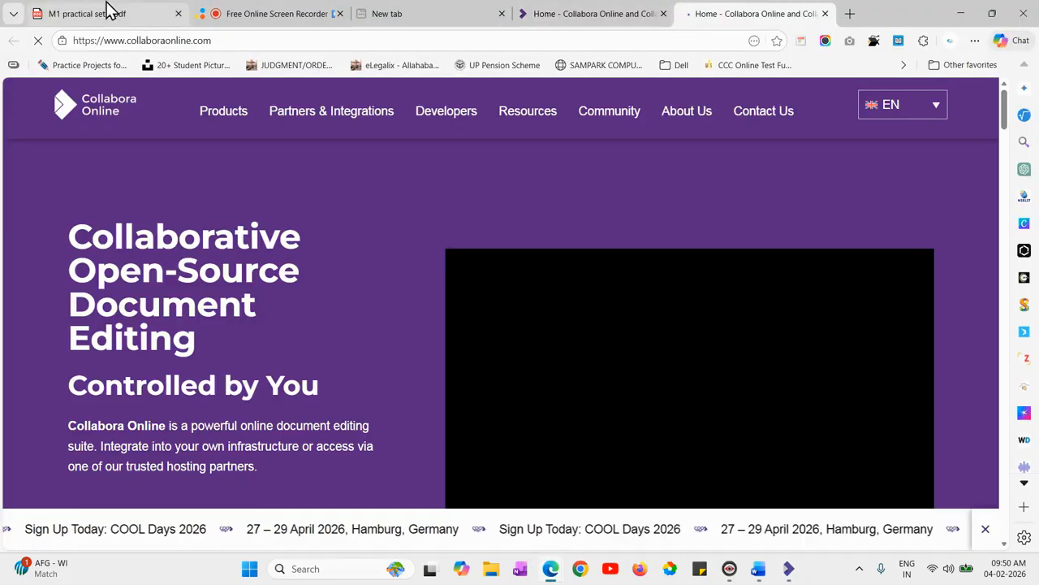
scroll(284, 393, "down", 3)
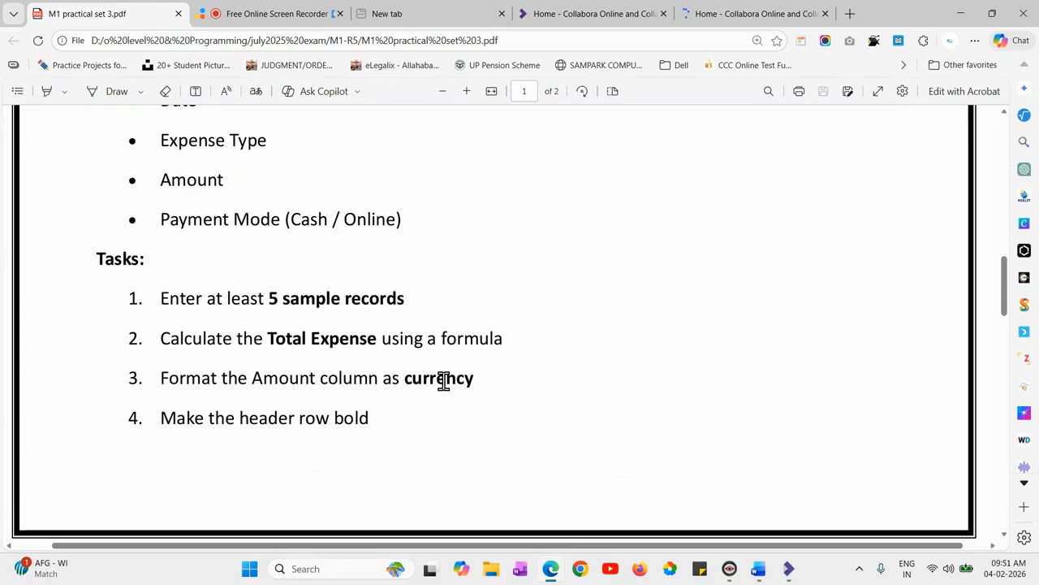
scroll(299, 422, "down", 1)
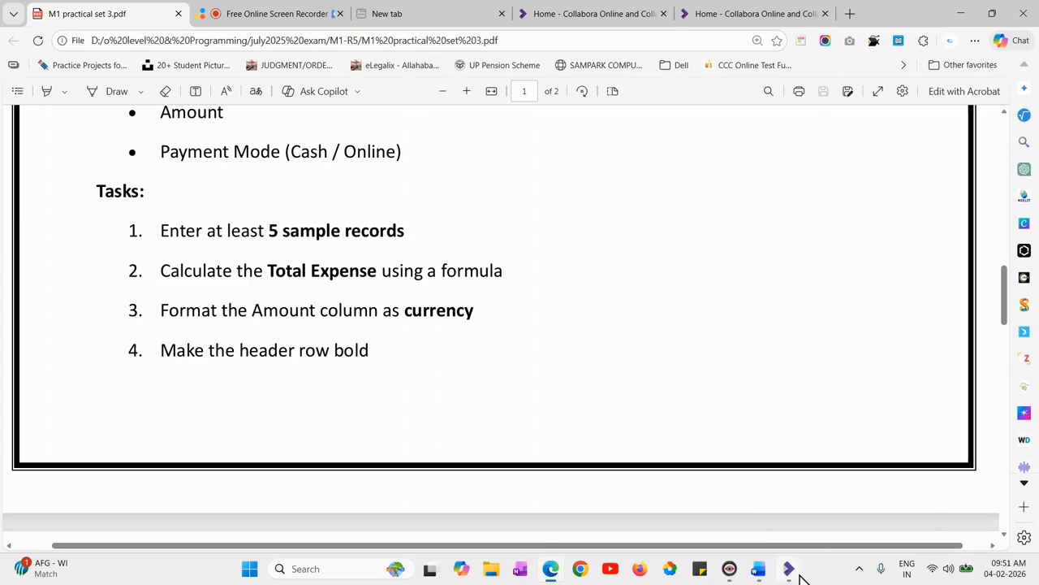
mouse_move(796, 577)
left_click(852, 514)
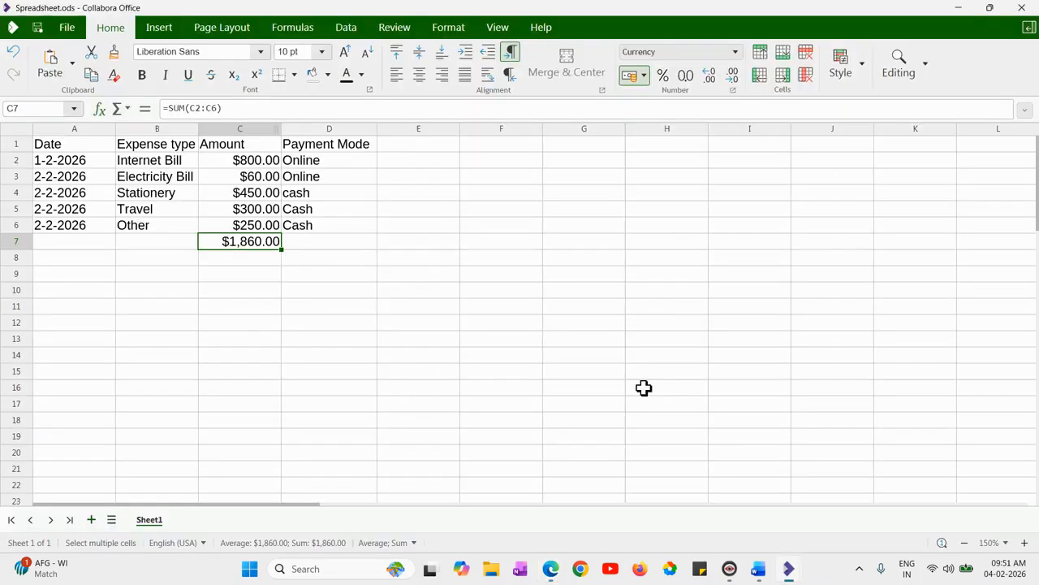
left_click_drag(93, 149, 332, 146)
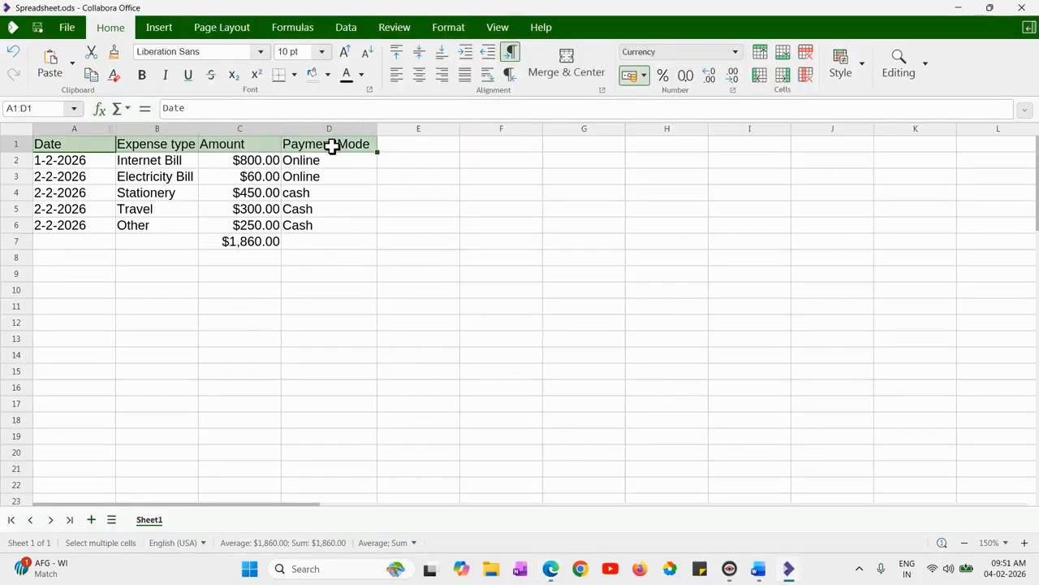
left_click(142, 78)
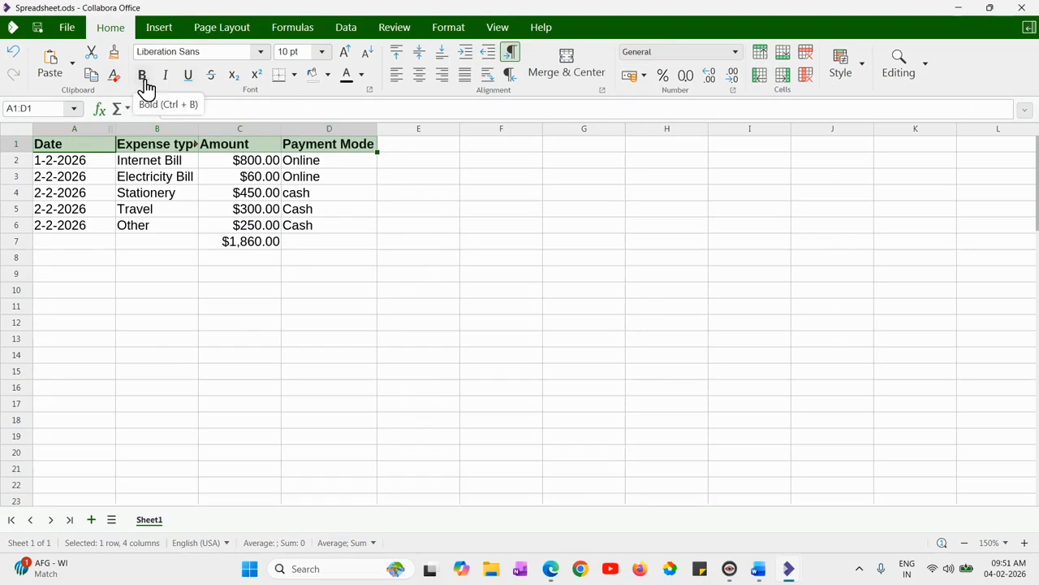
Step: Read tasks 5 and 6 on page 2 of the practical set PDF, and right-align the Amount cells C1:C7 in Spreadsheet.ods
mouse_move(551, 566)
left_click(474, 512)
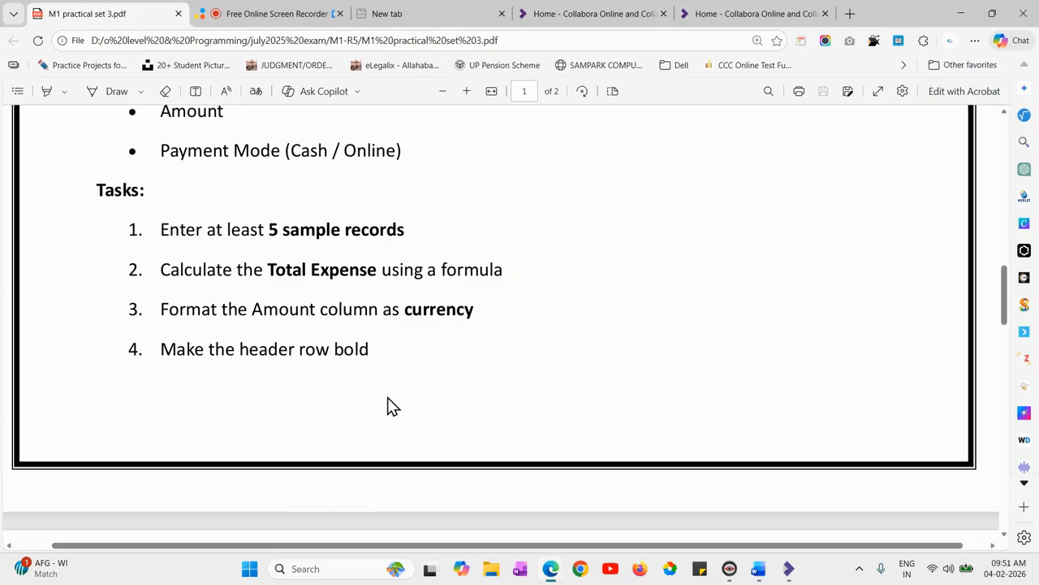
scroll(388, 402, "down", 5)
scroll(366, 402, "down", 3)
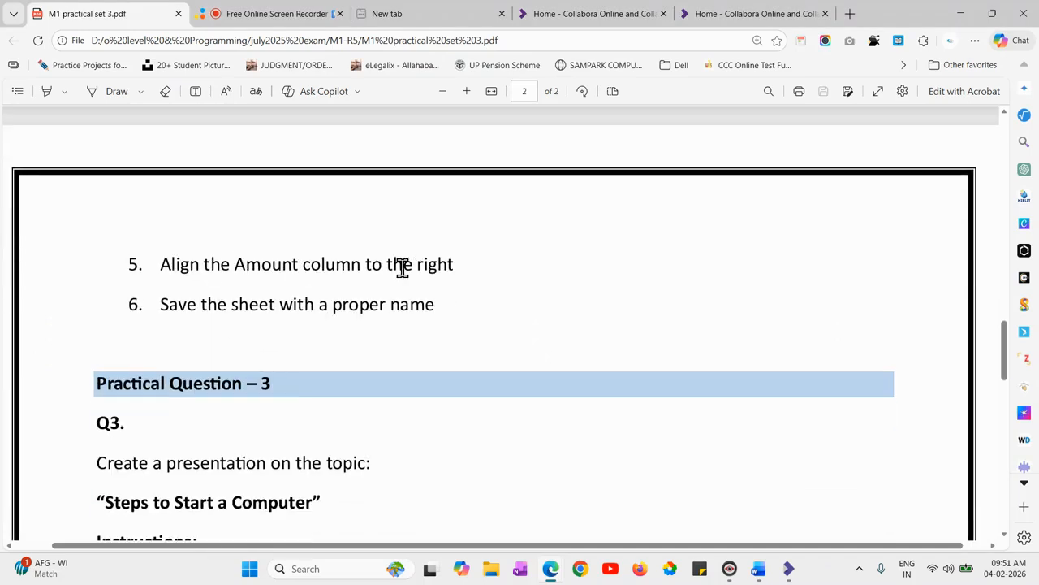
mouse_move(791, 568)
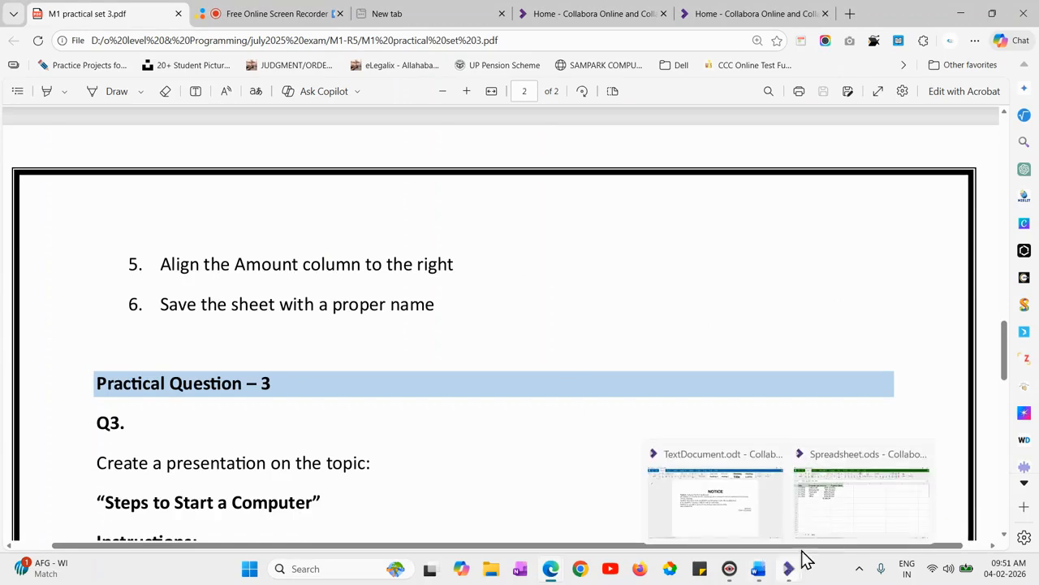
left_click(836, 528)
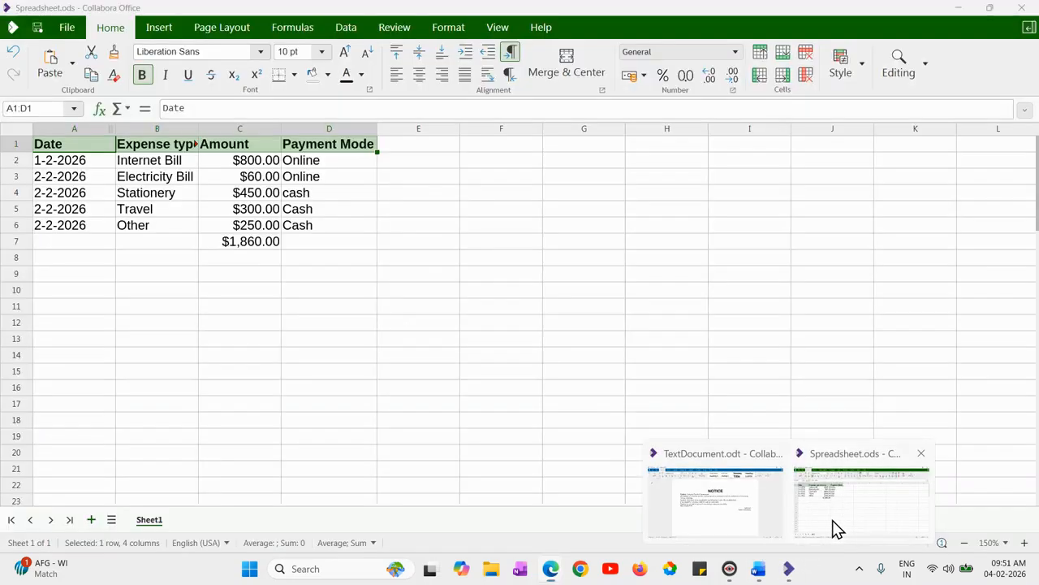
left_click(261, 159)
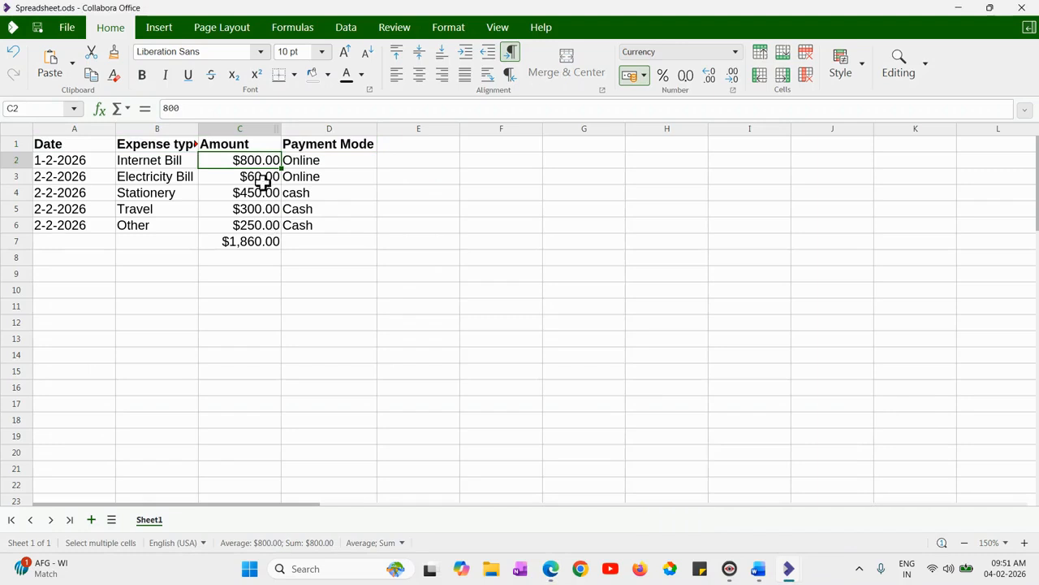
left_click_drag(247, 140, 251, 246)
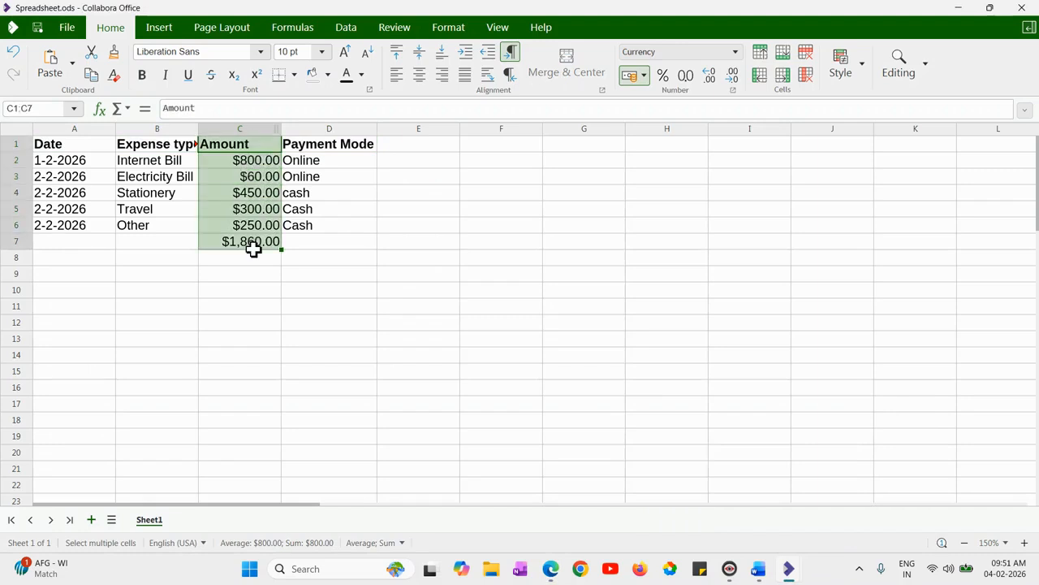
left_click(445, 79)
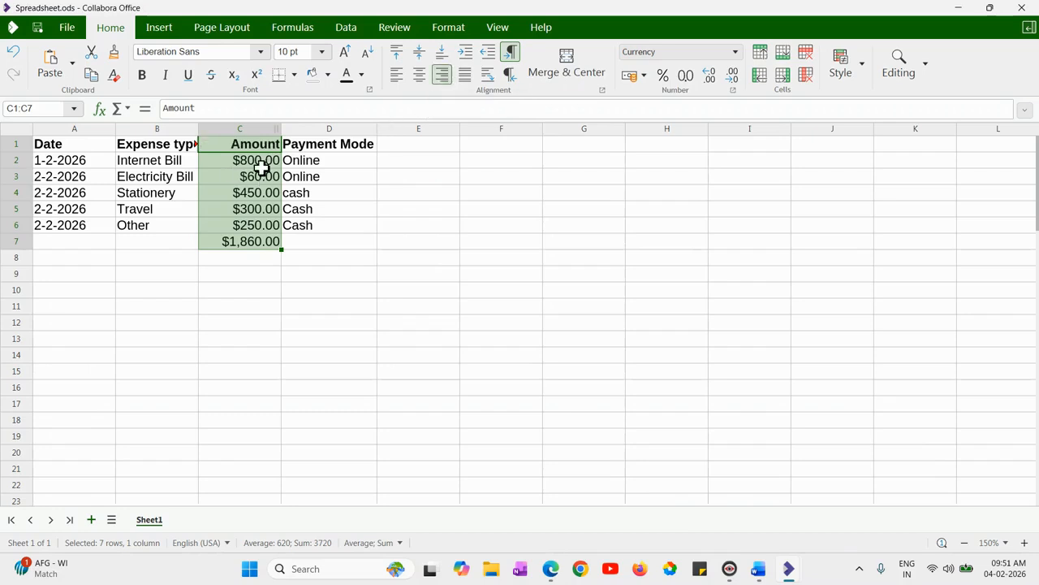
left_click(584, 485)
Step: Recheck the saving task in the PDF, and apply outer borders and all inner lines to A1:D7 in Spreadsheet.ods
key("alt+Tab")
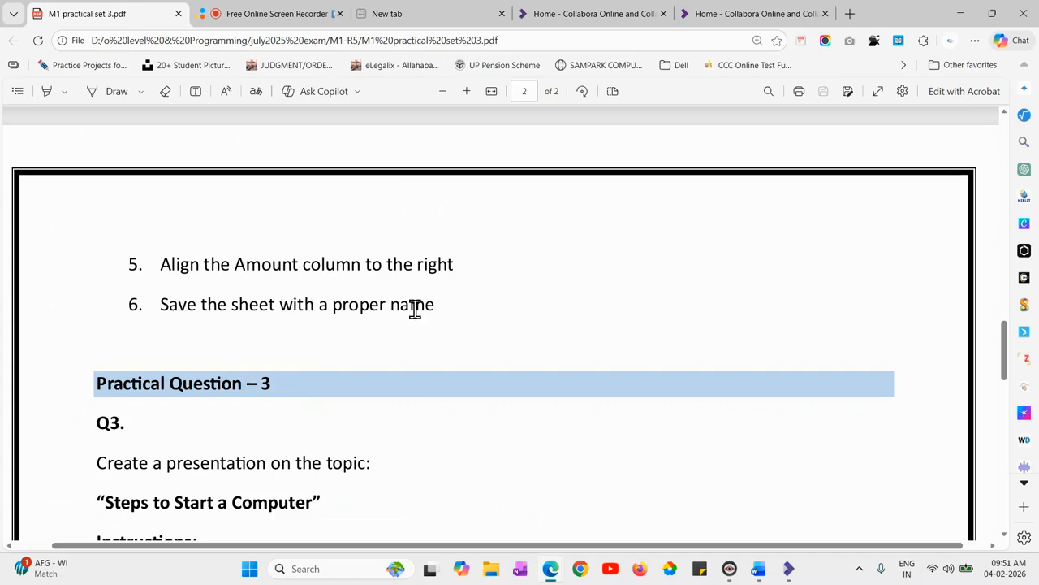
mouse_move(788, 570)
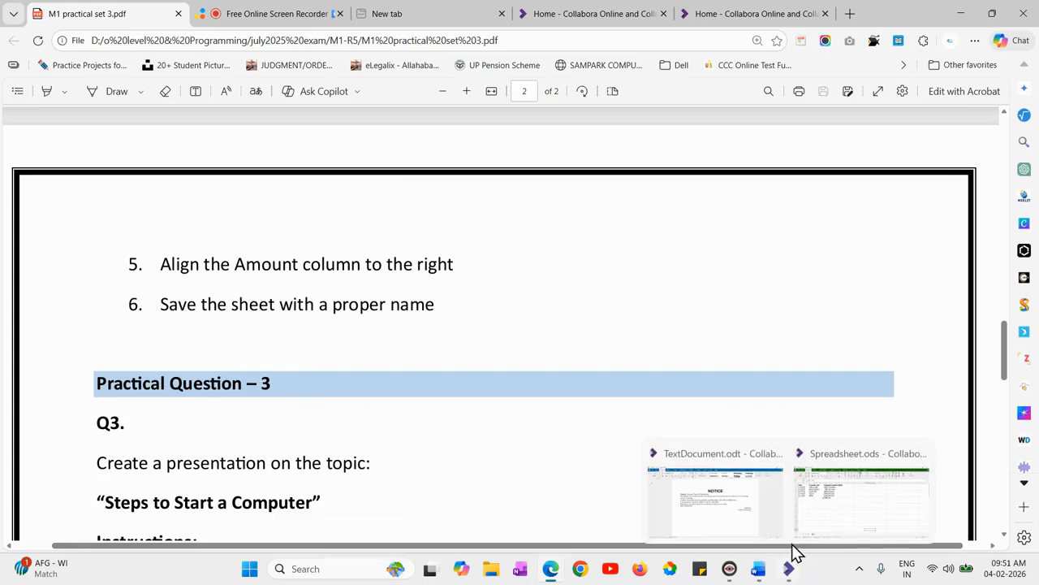
left_click(799, 524)
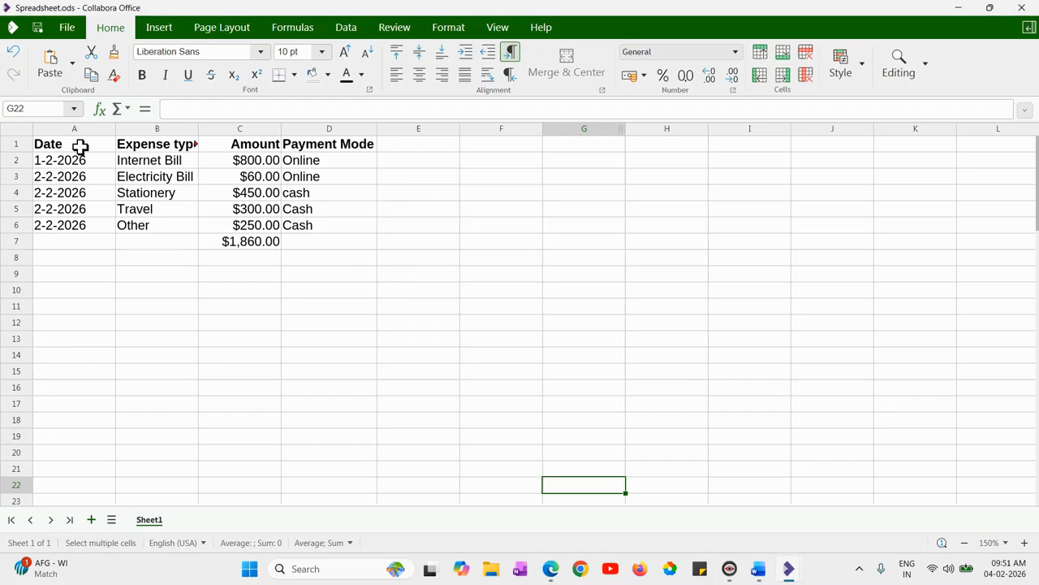
left_click_drag(100, 146, 353, 241)
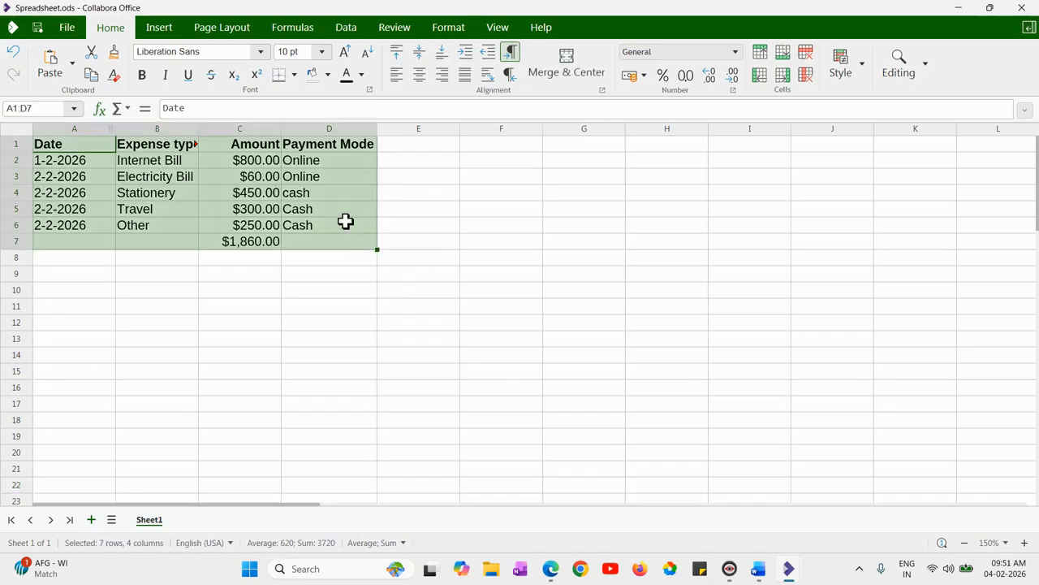
left_click(293, 79)
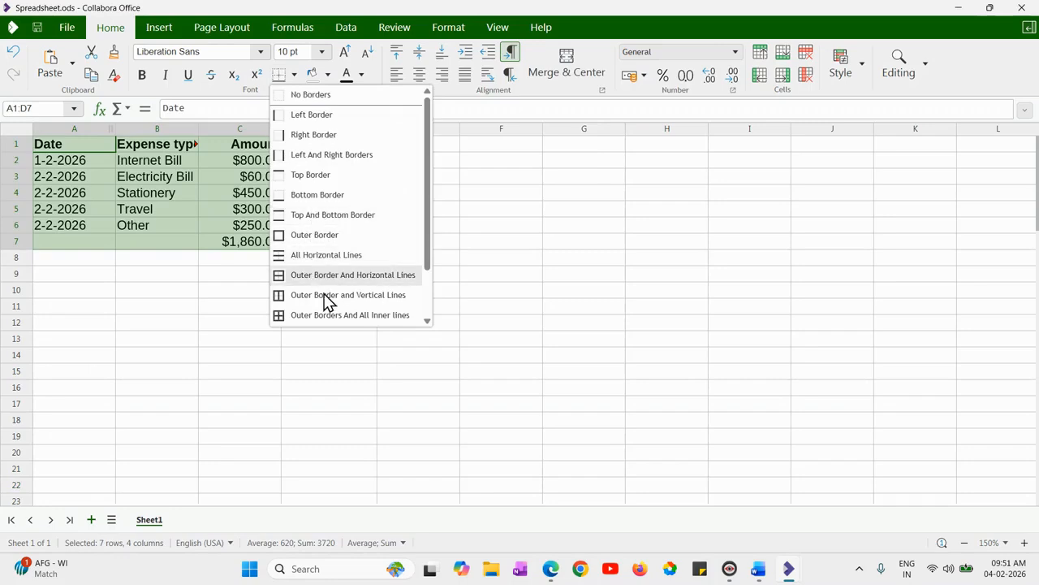
left_click(331, 324)
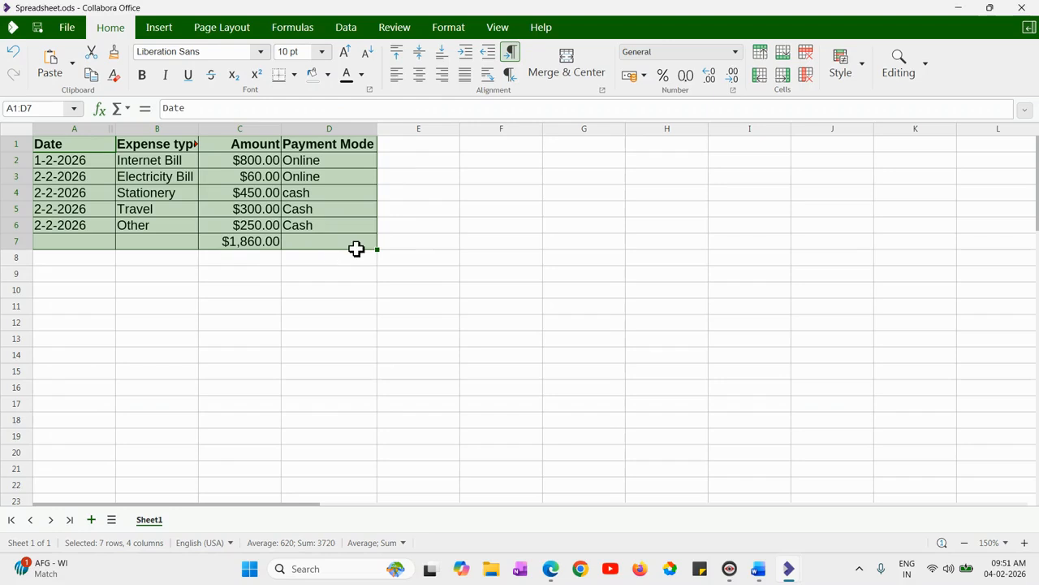
left_click(300, 306)
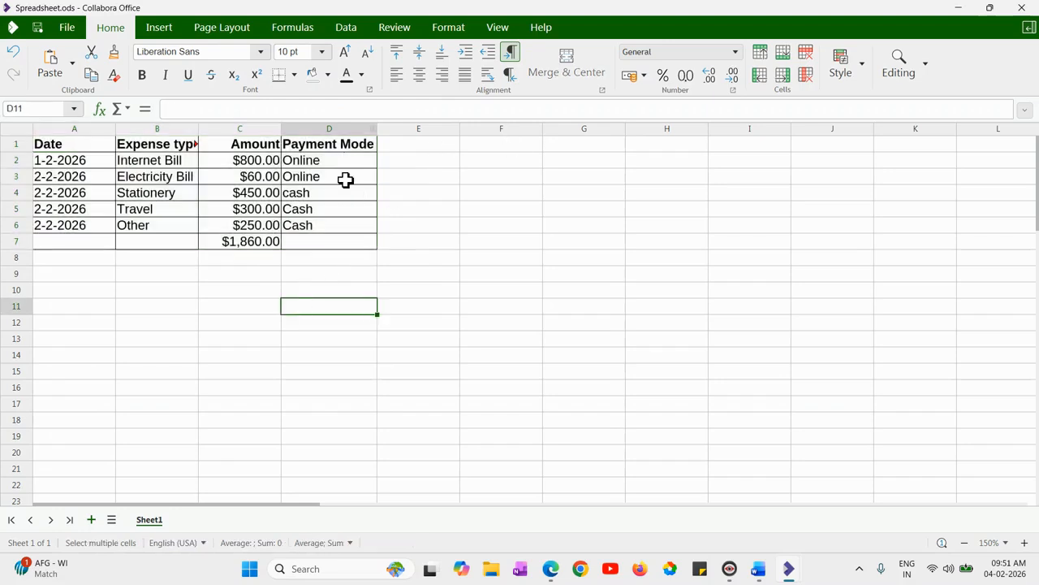
Step: Widen column B slightly to fit the bold Expense type heading
left_click_drag(568, 208, 568, 241)
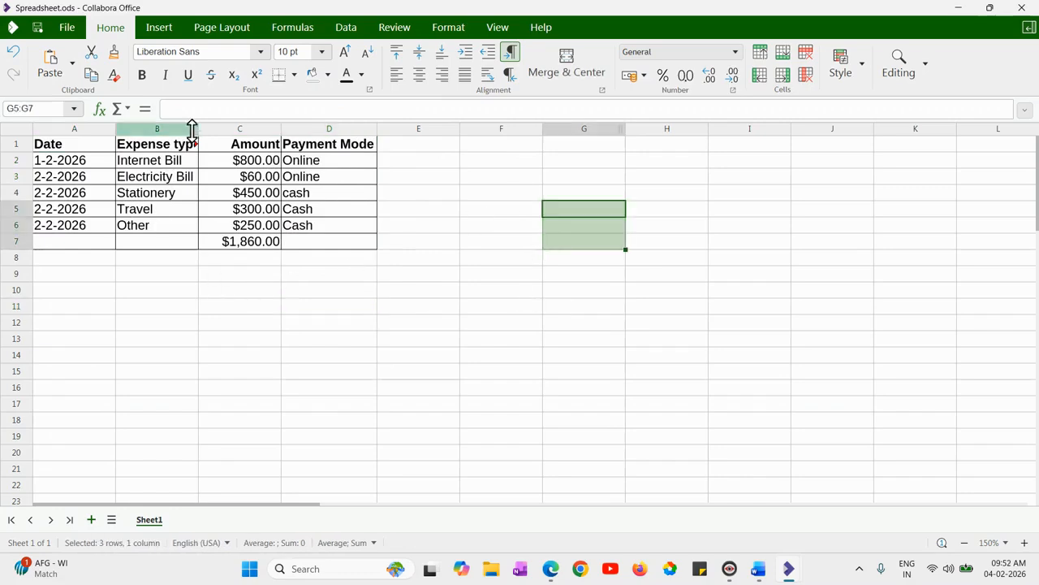
left_click_drag(200, 132, 203, 132)
left_click(262, 301)
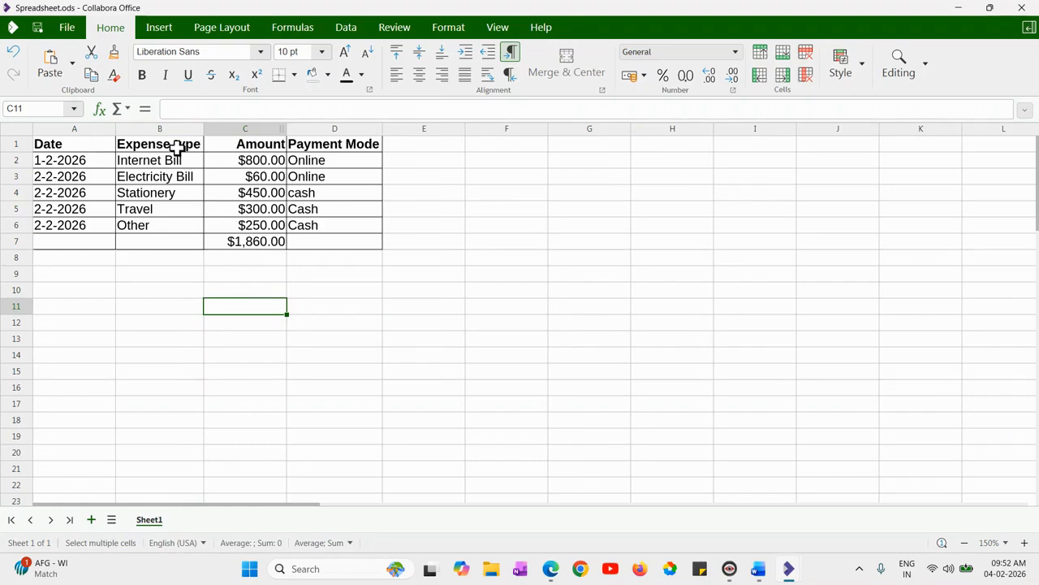
Step: Insert a trial pie chart of the expense types and amounts in B1:C6 and delete it again
left_click_drag(163, 145, 261, 226)
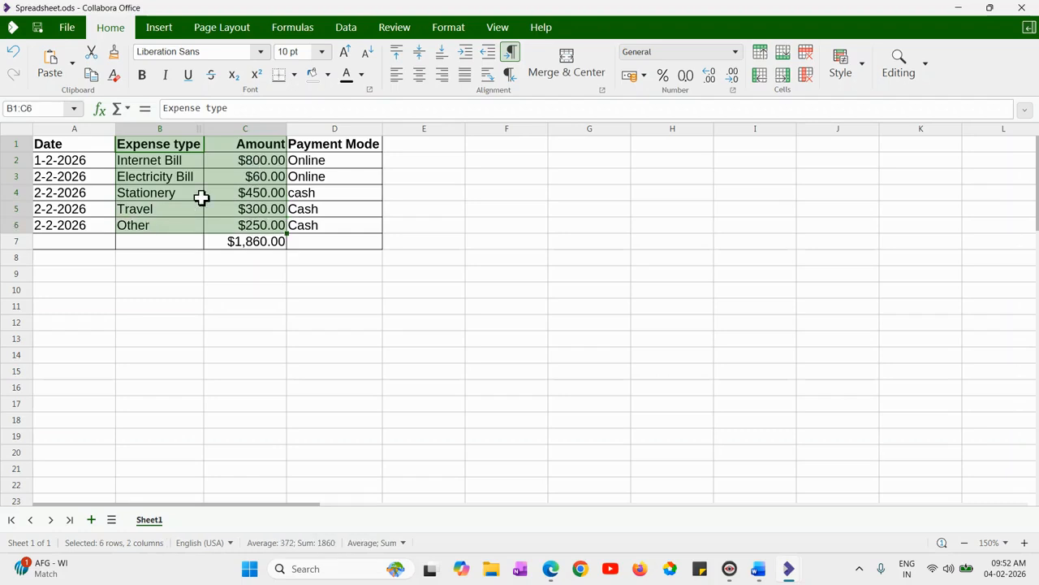
left_click(158, 30)
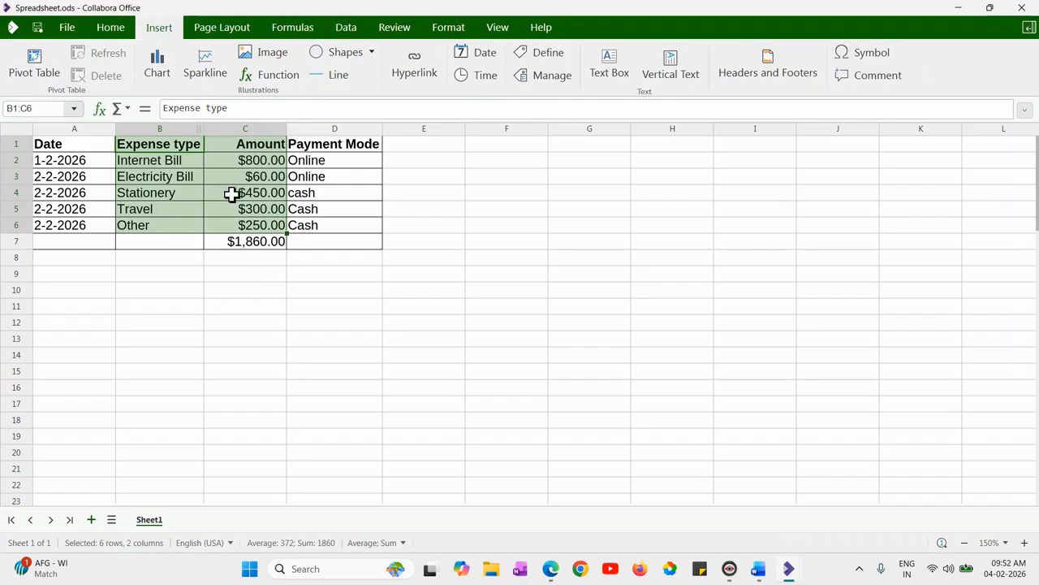
left_click(161, 68)
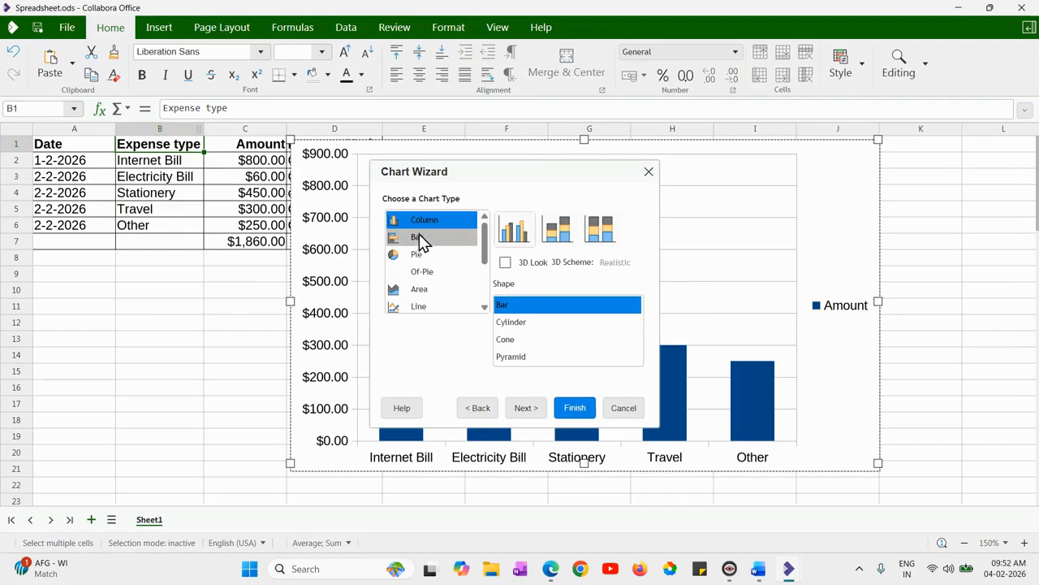
left_click(427, 255)
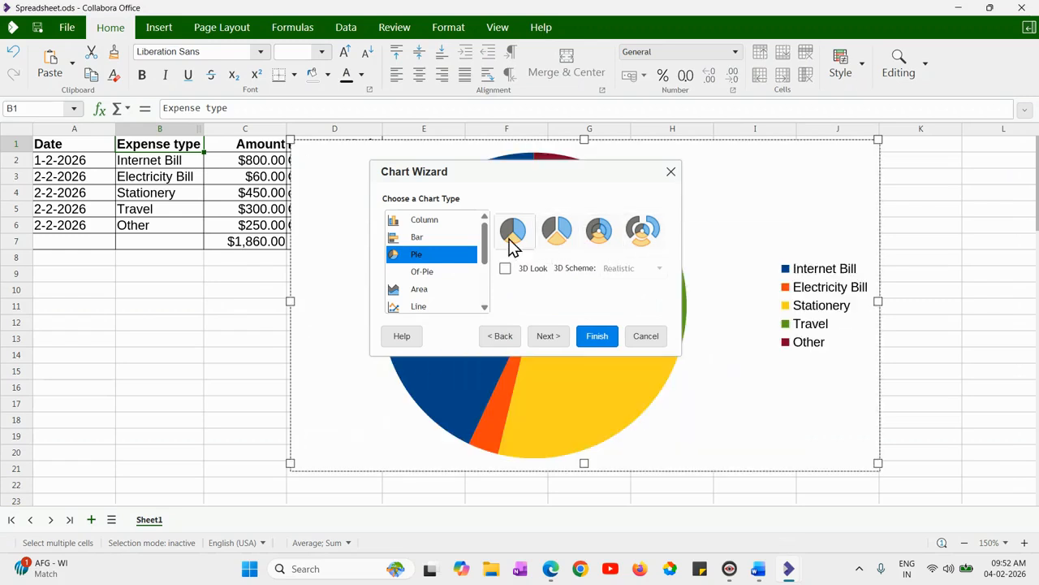
left_click(593, 341)
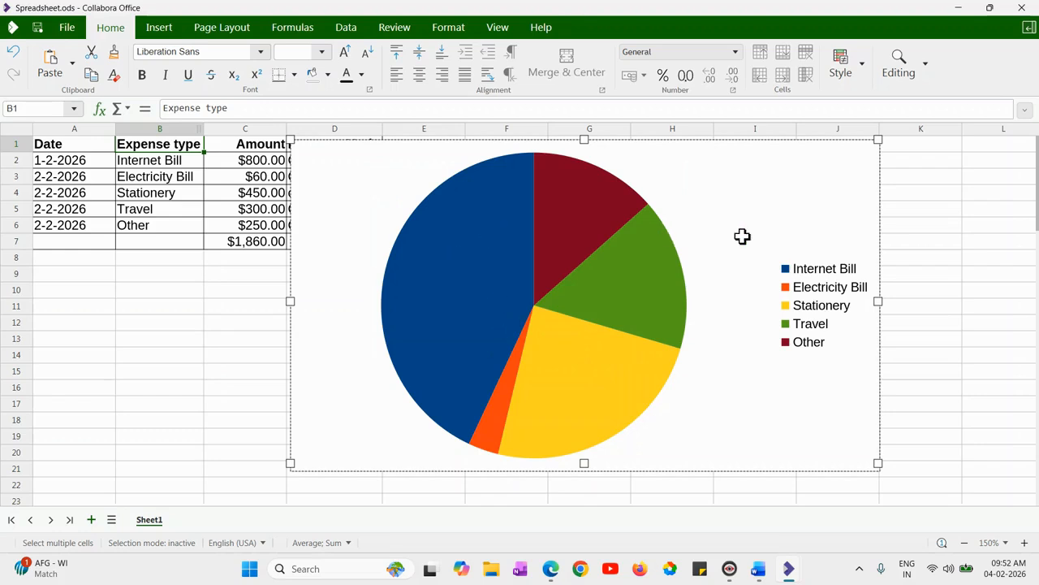
key("Delete")
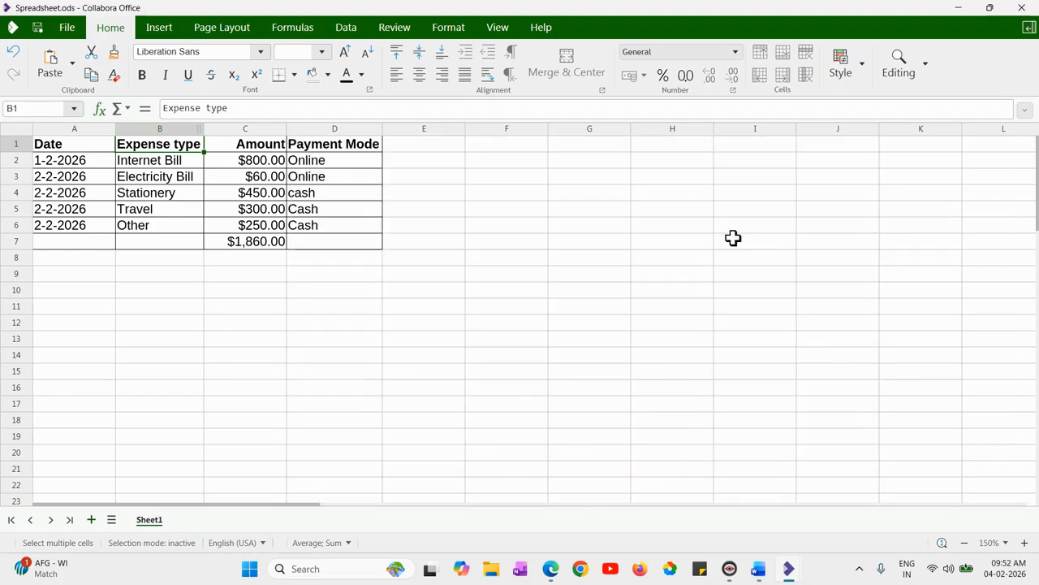
Step: Read the Practical Question 3 instructions for the "Steps to Start a Computer" presentation in the PDF and return to Spreadsheet.ods
left_click(552, 569)
scroll(441, 397, "down", 3)
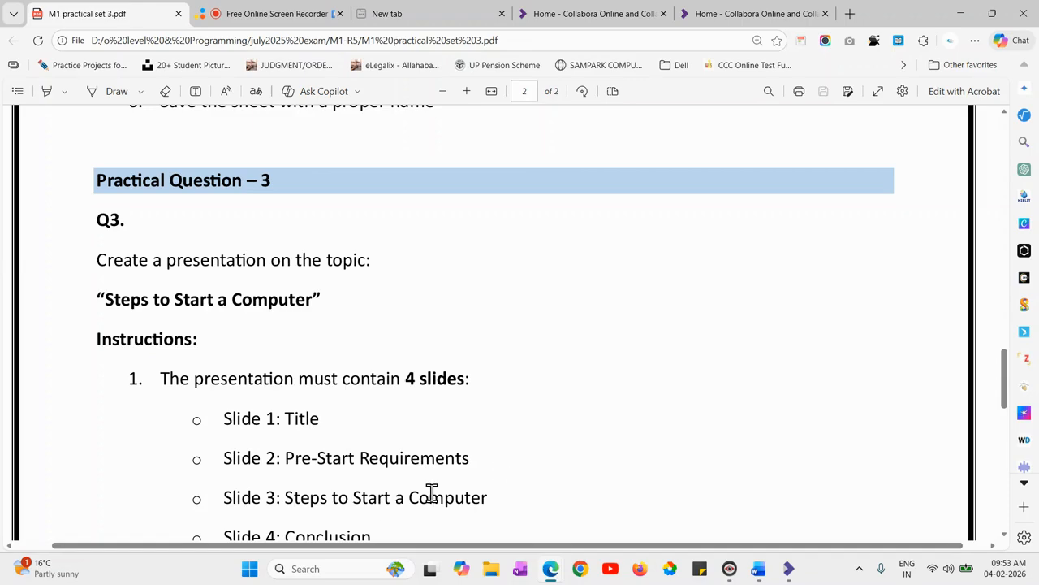
scroll(488, 498, "down", 3)
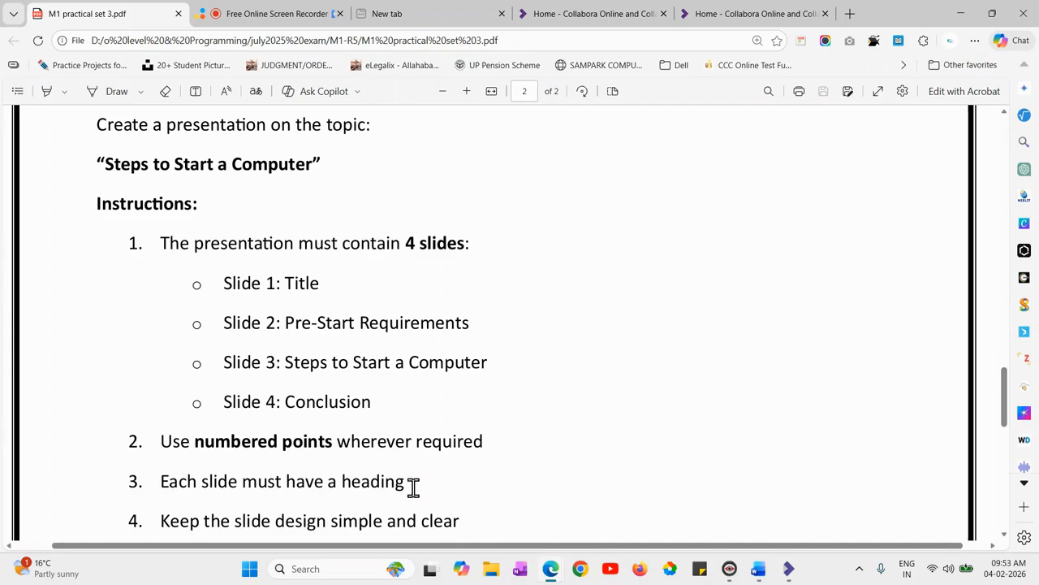
scroll(382, 492, "down", 1)
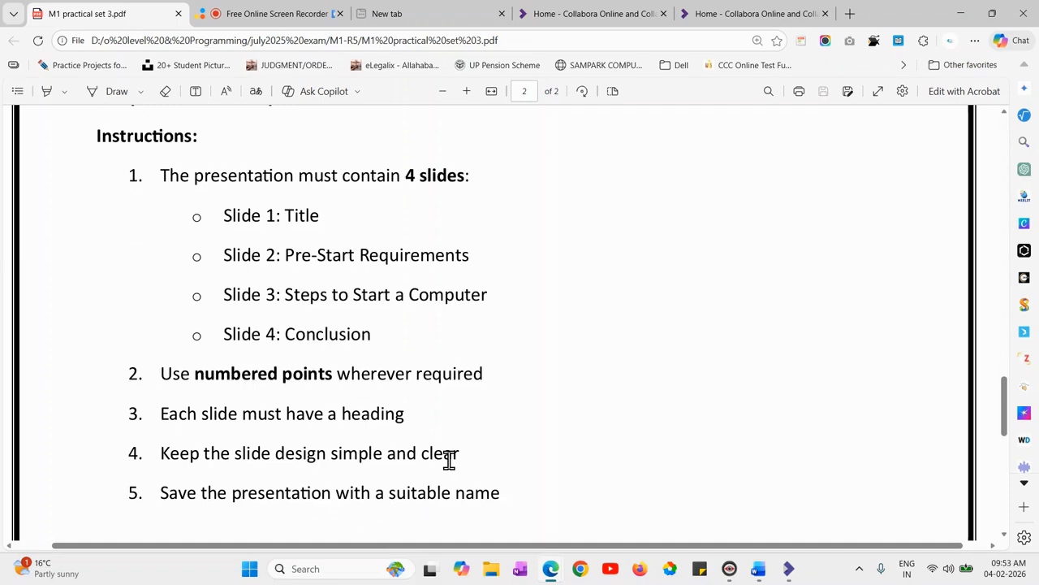
scroll(449, 459, "down", 1)
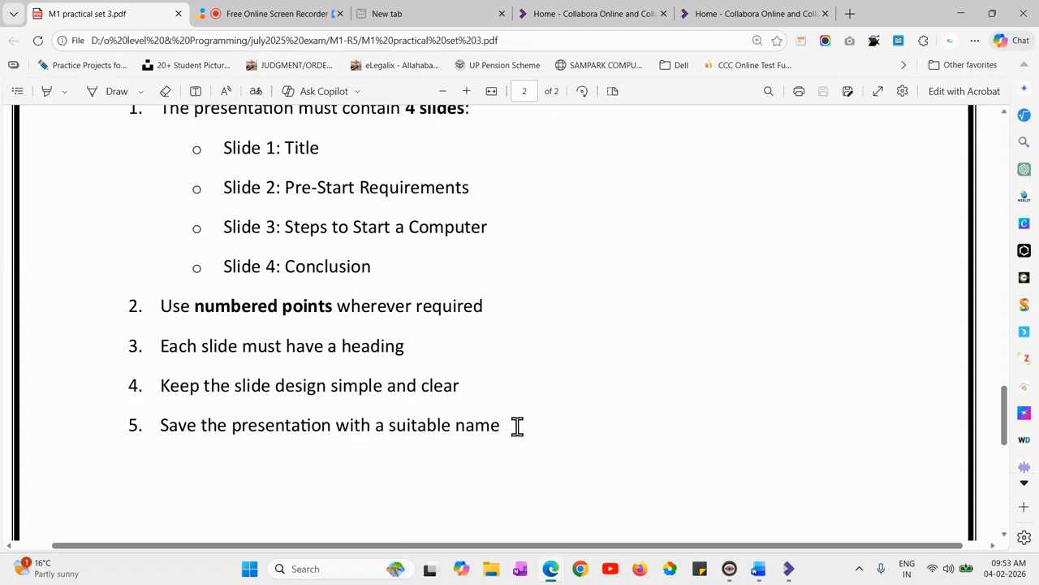
mouse_move(788, 568)
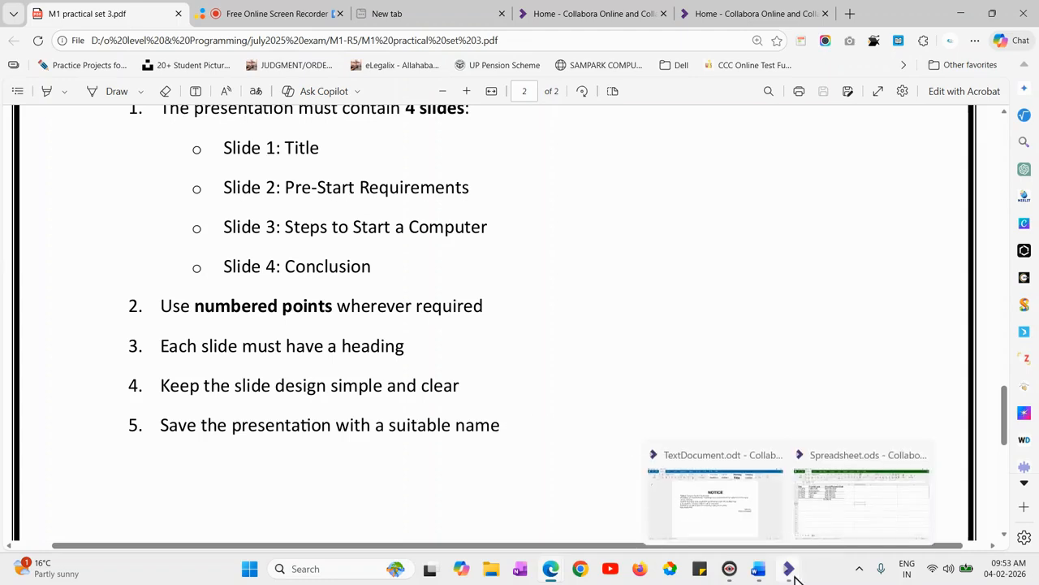
left_click(833, 523)
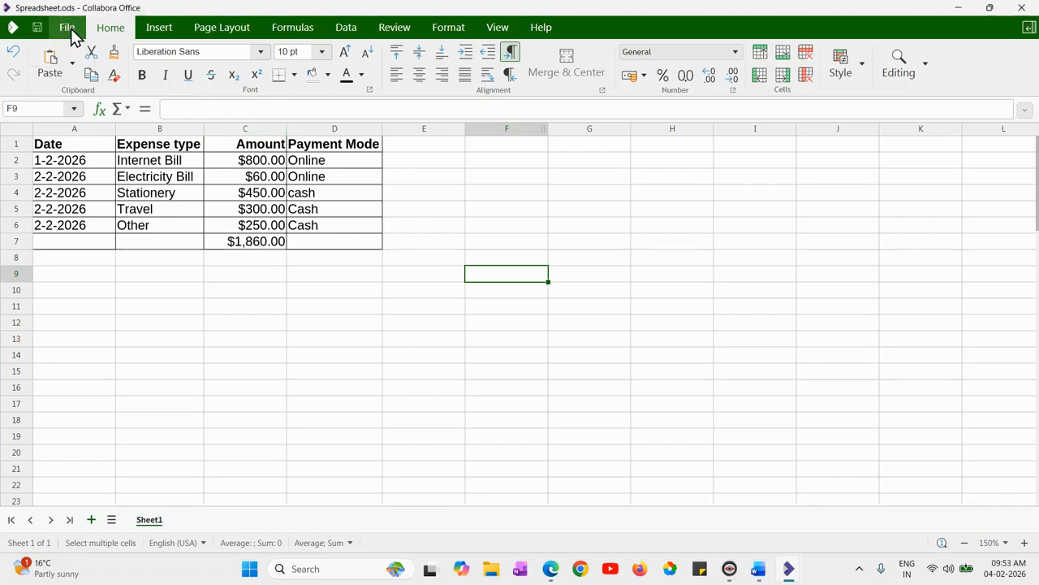
Step: Create a new blank presentation and maximize its window
left_click(67, 33)
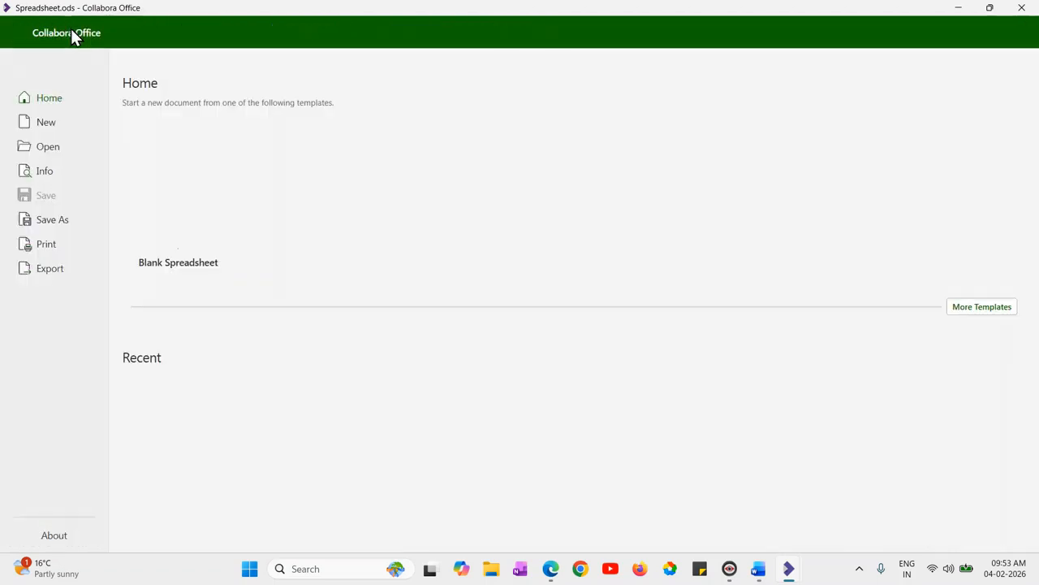
left_click(55, 127)
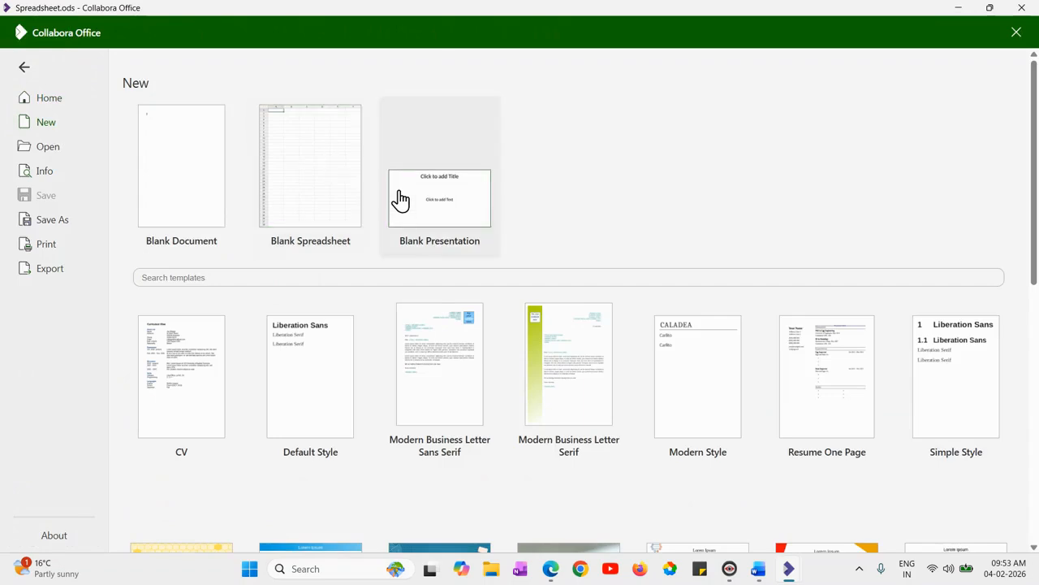
left_click(446, 209)
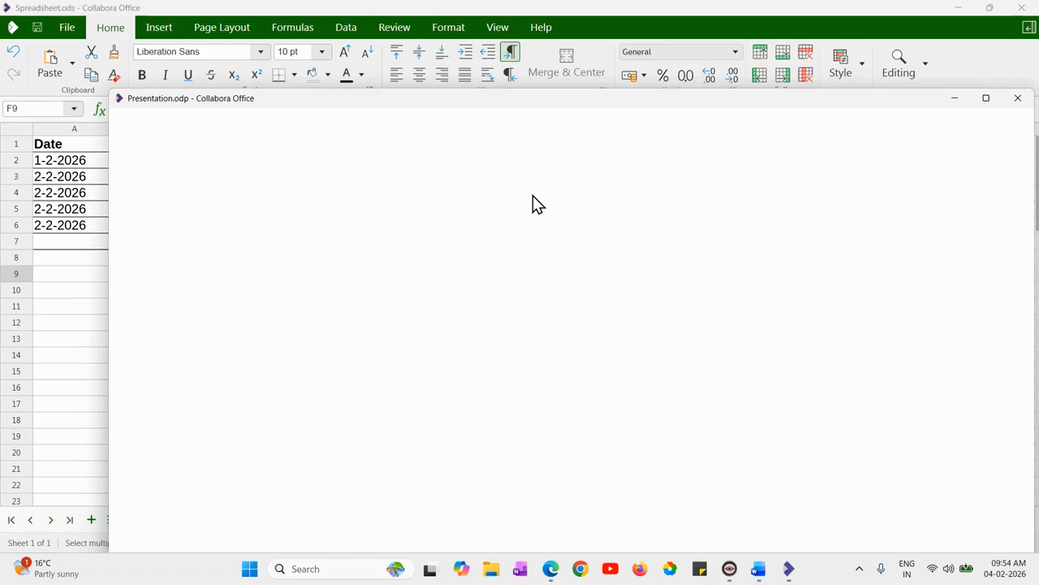
left_click(986, 98)
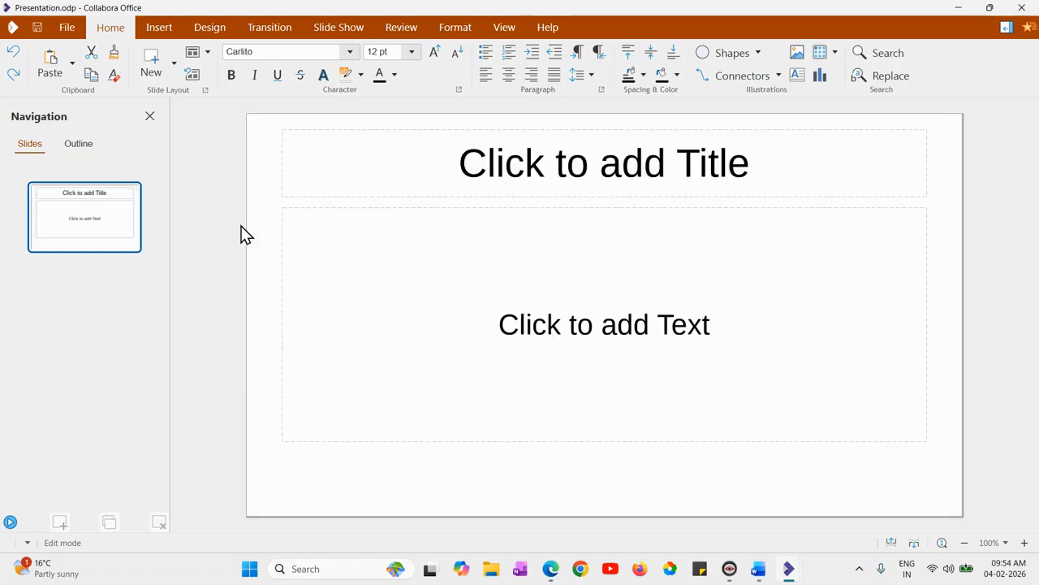
Step: Enter "Steps to Start a Computer" as the title of the first slide
left_click(647, 167)
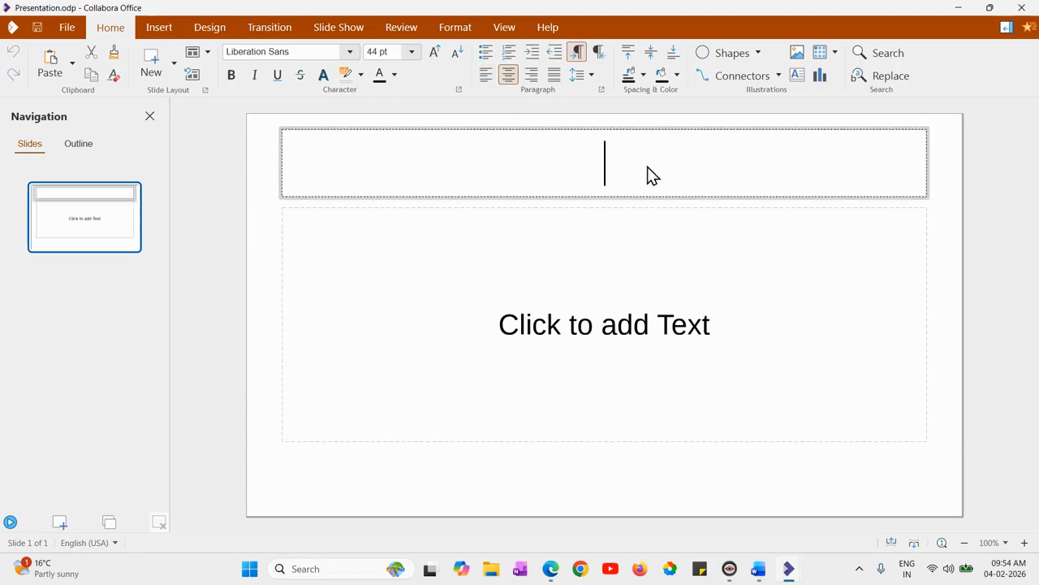
type("Step")
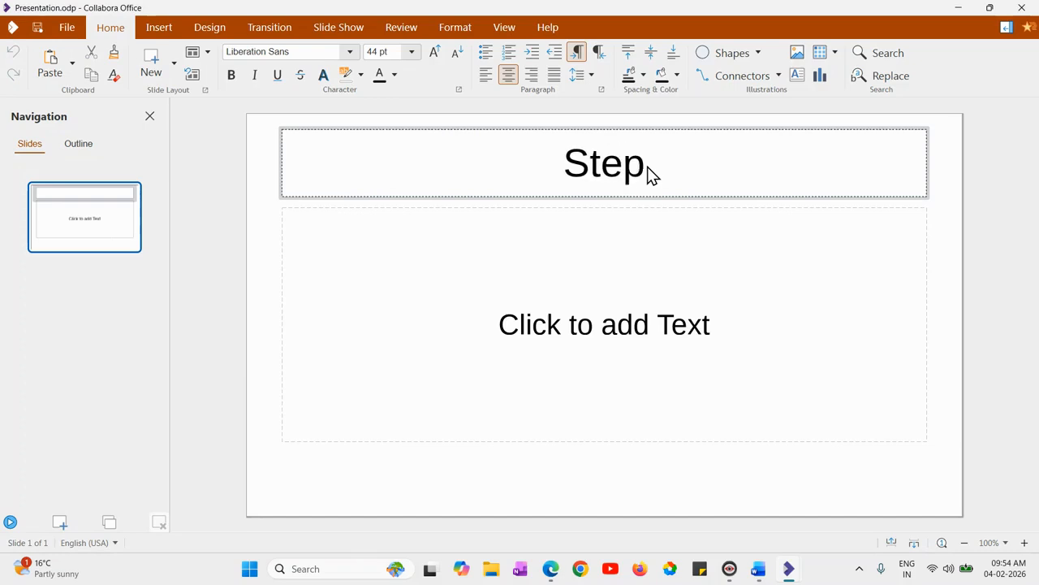
type("s to Start a")
type("C")
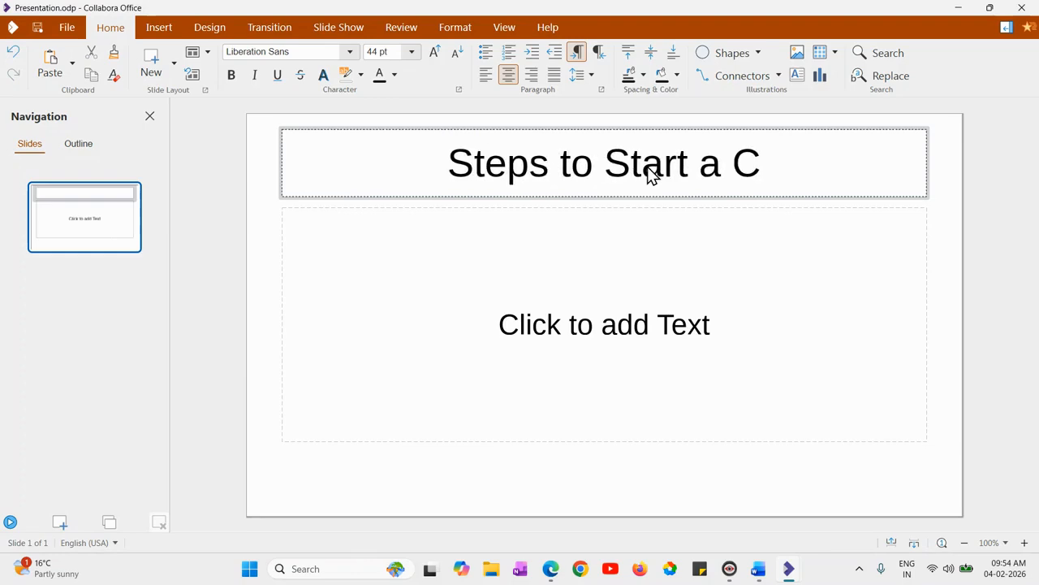
type("omputer")
key("Escape")
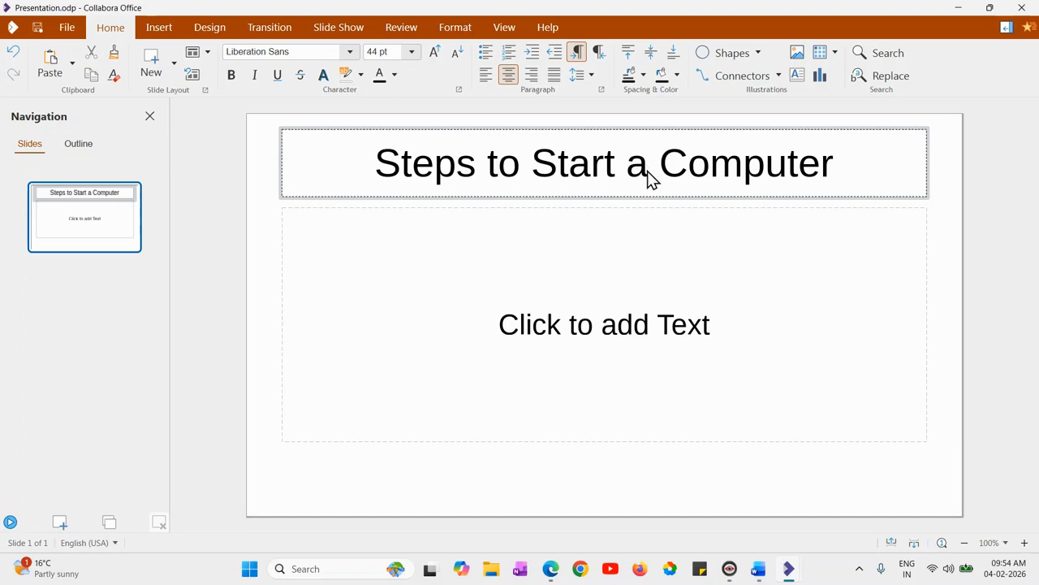
Step: Enter "O Level M1-R5" in the text placeholder below the first slide's title
left_click(621, 340)
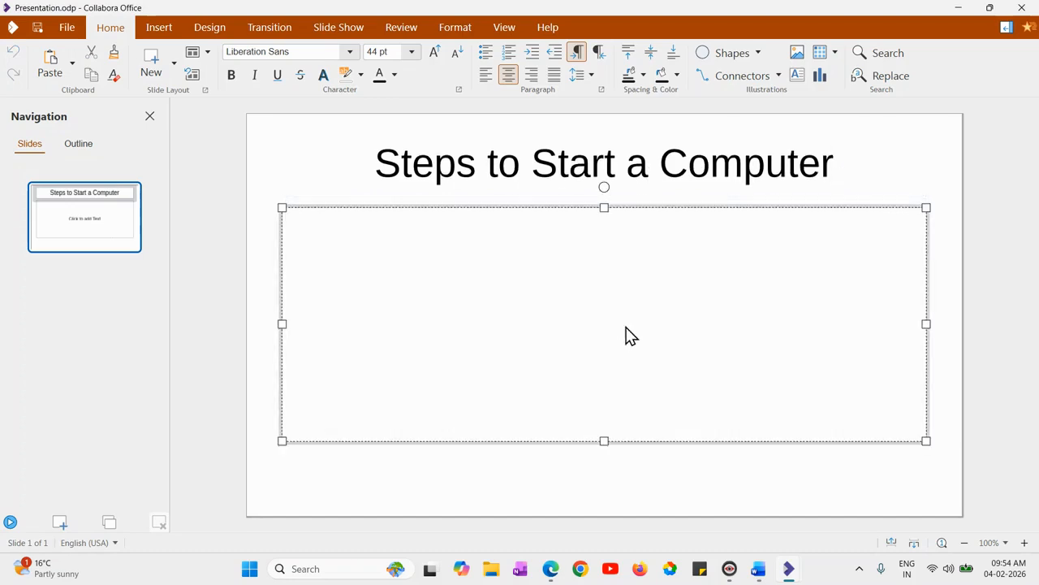
type("O")
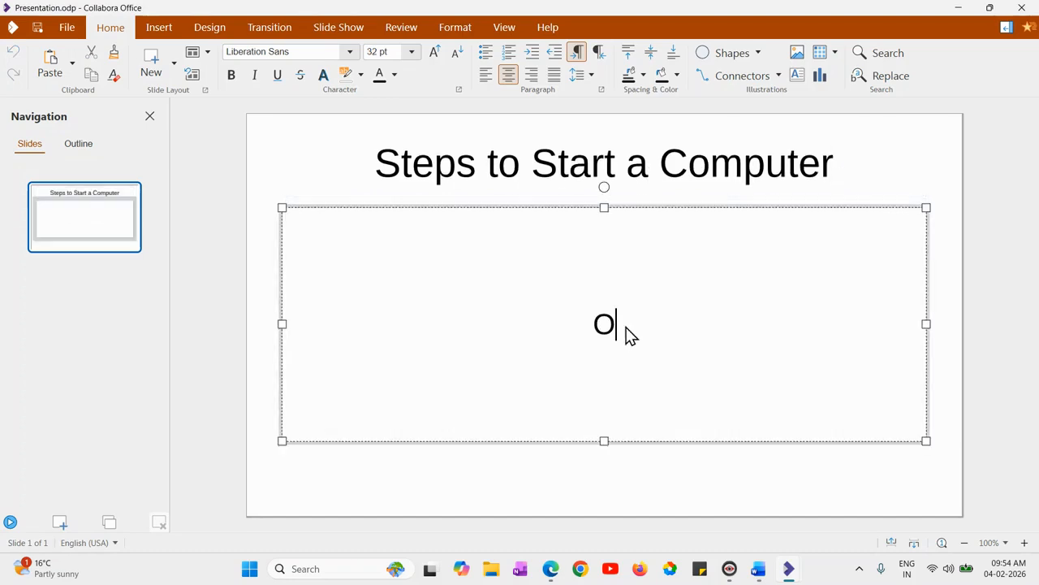
type(" Level M1-R5")
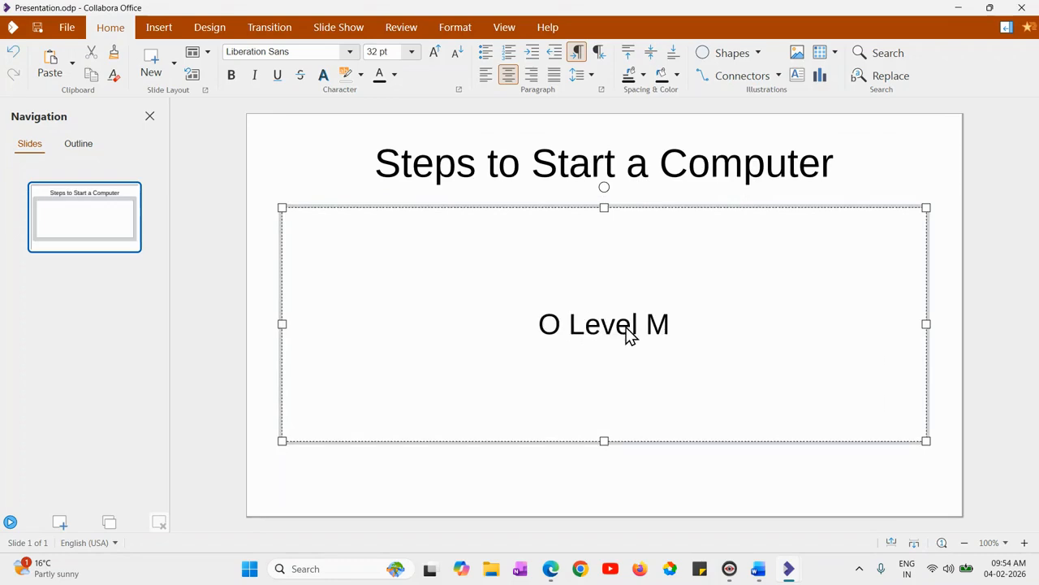